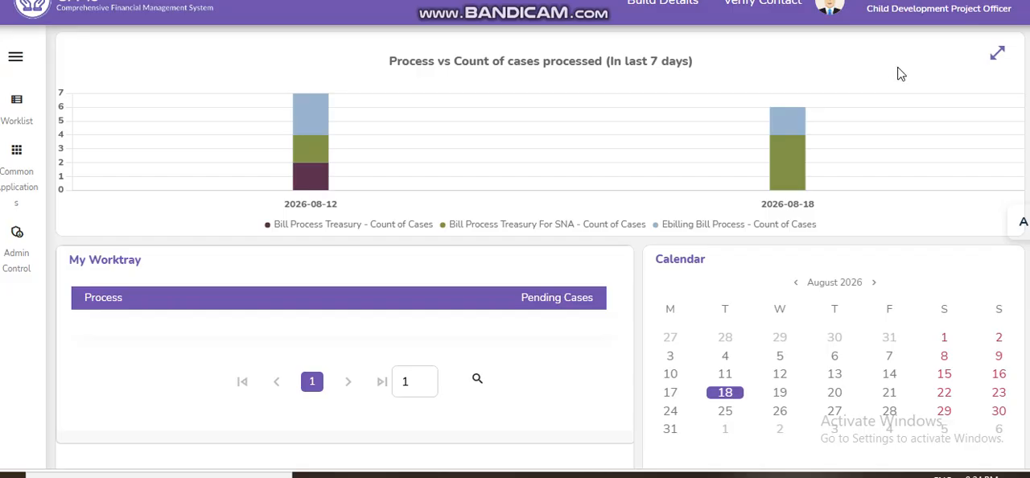
Step: Switch the current post to CFMS Administration Level 4-1 of CDPO MOHIUDDIN NAGAR SAMSTIPUR
{"action": "left_click", "coordinate": [910, 8]}
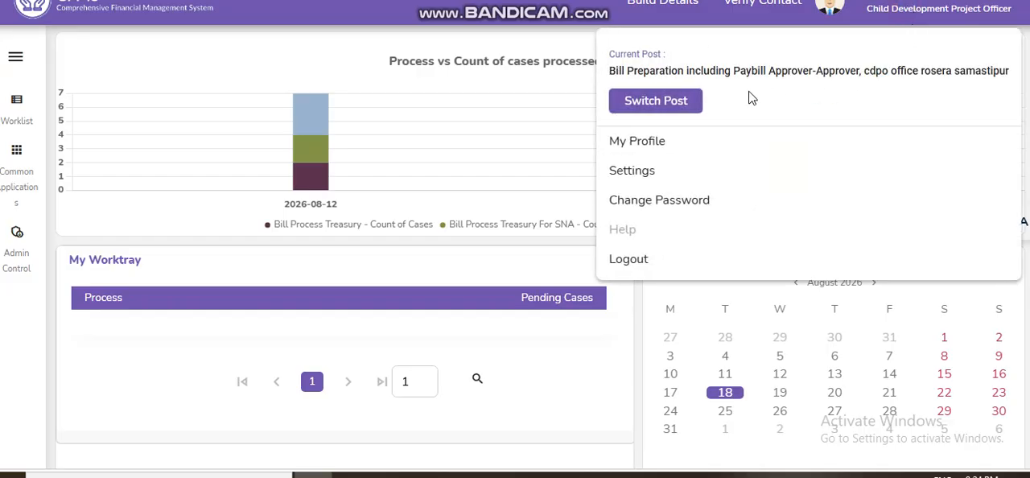
{"action": "left_click", "coordinate": [689, 103]}
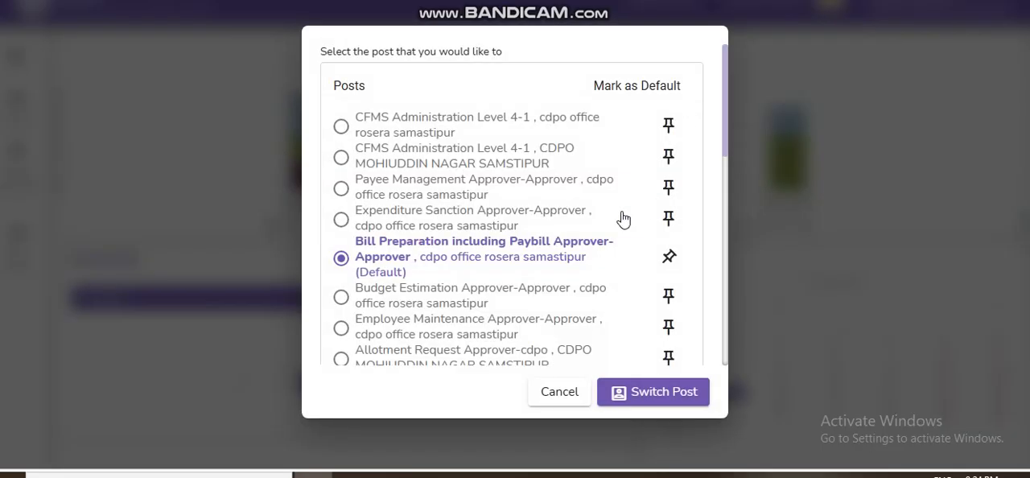
{"action": "left_click", "coordinate": [340, 157]}
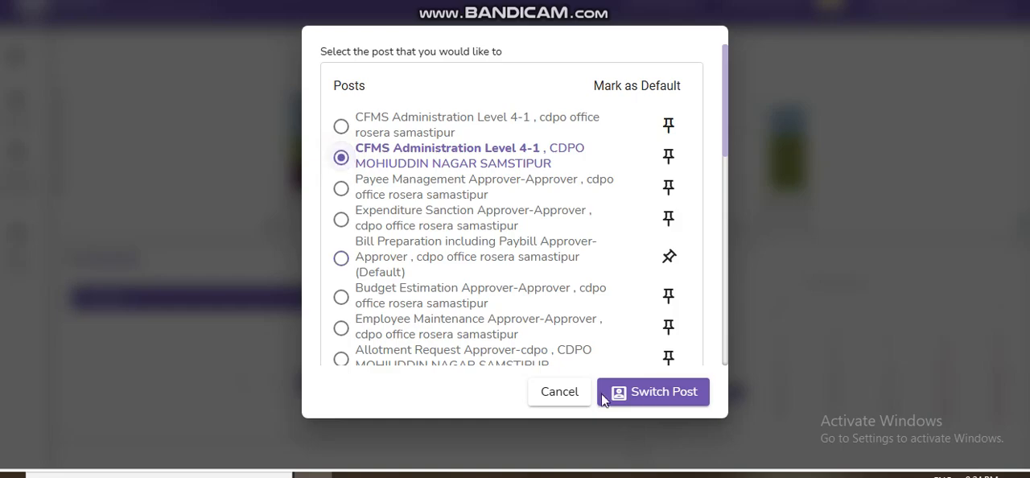
{"action": "left_click", "coordinate": [673, 392]}
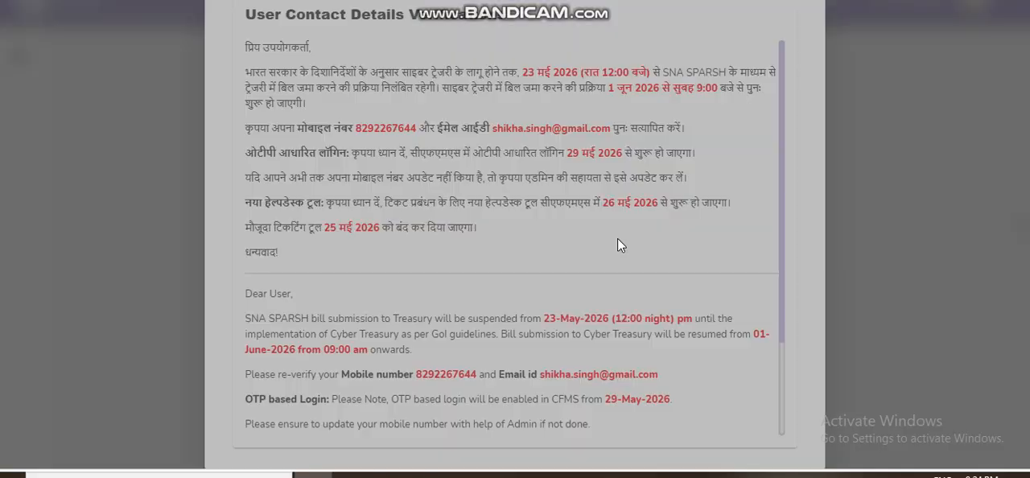
{"action": "scroll", "coordinate": [618, 238], "scroll_direction": "down", "scroll_amount": 2}
{"action": "left_click", "coordinate": [843, 240]}
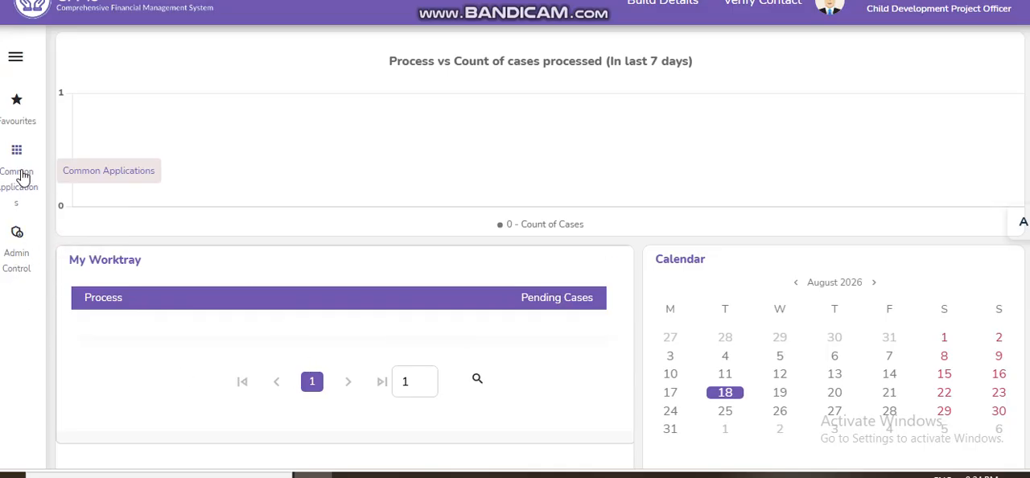
Step: Go to Helpdesk Ticket Management among the common applications and open its Workflow Configuration page
{"action": "left_click", "coordinate": [18, 171]}
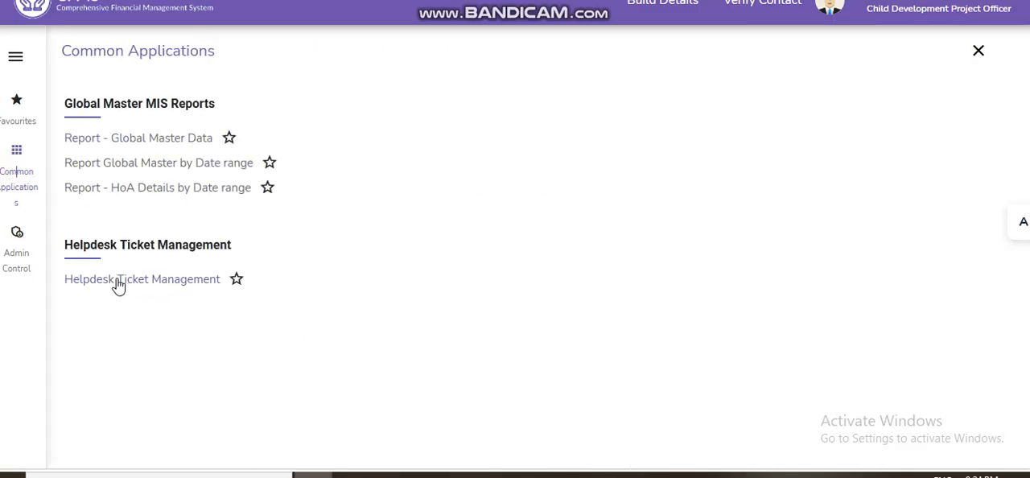
{"action": "left_click", "coordinate": [151, 284]}
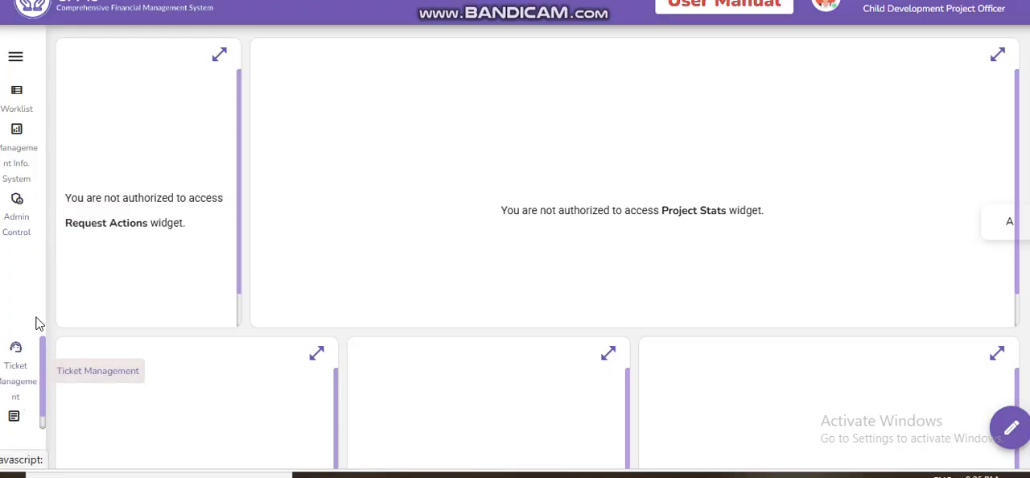
{"action": "left_click", "coordinate": [17, 231]}
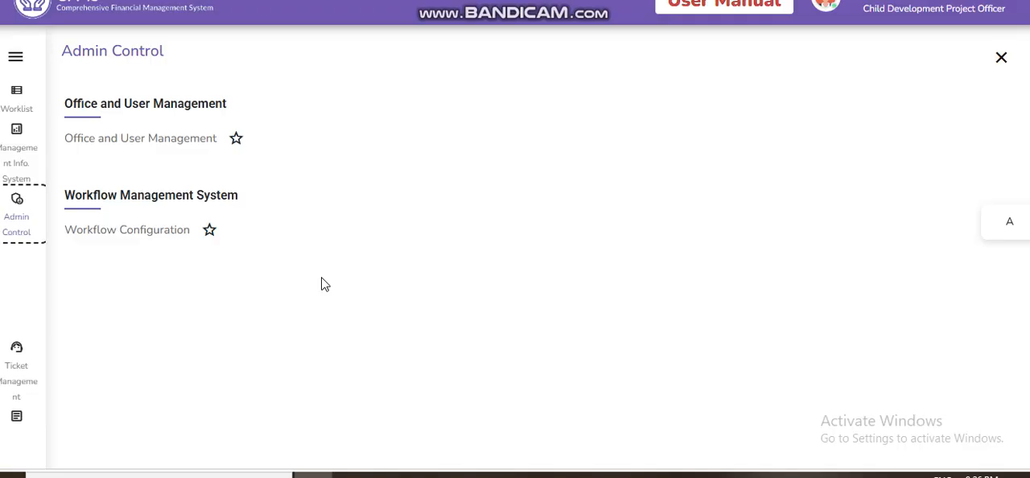
{"action": "left_click", "coordinate": [133, 232]}
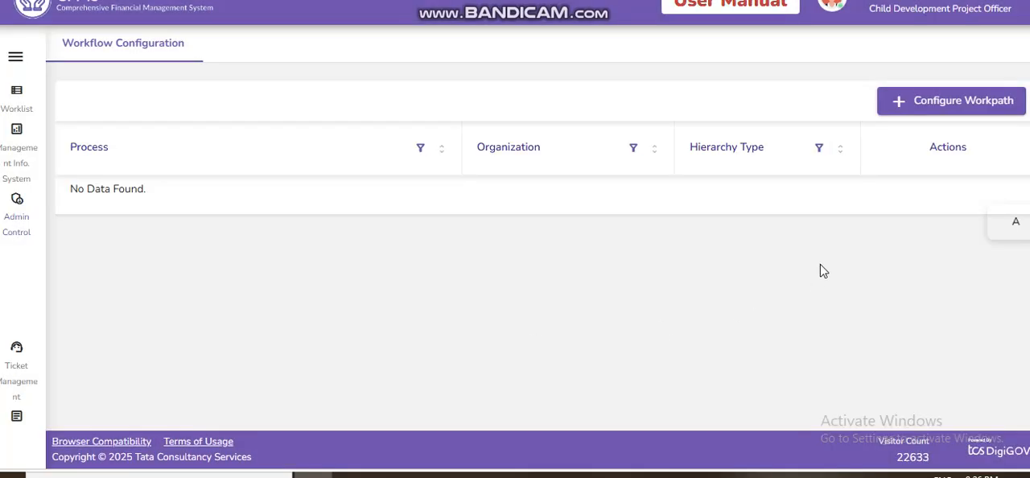
Step: Start configuring a new workpath and choose Support Request as its process name
{"action": "left_click", "coordinate": [950, 104]}
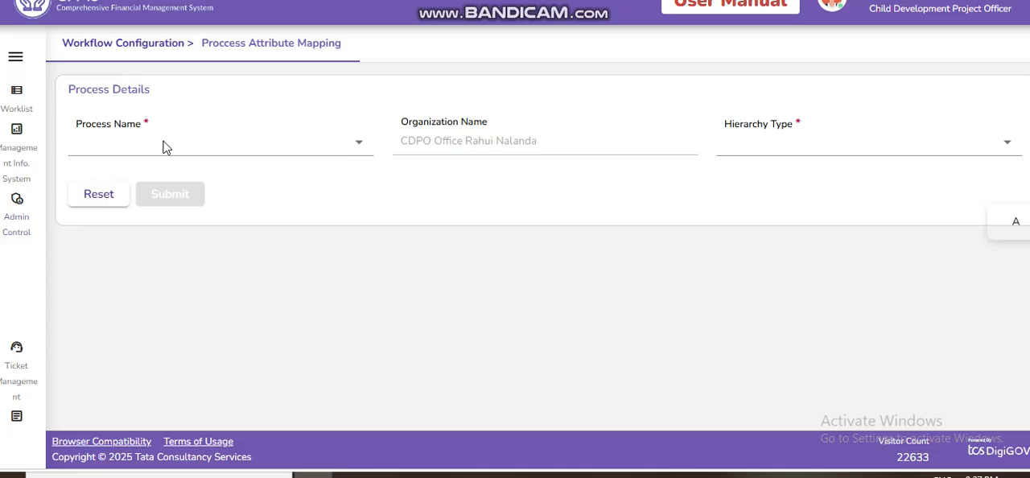
{"action": "left_click", "coordinate": [207, 145]}
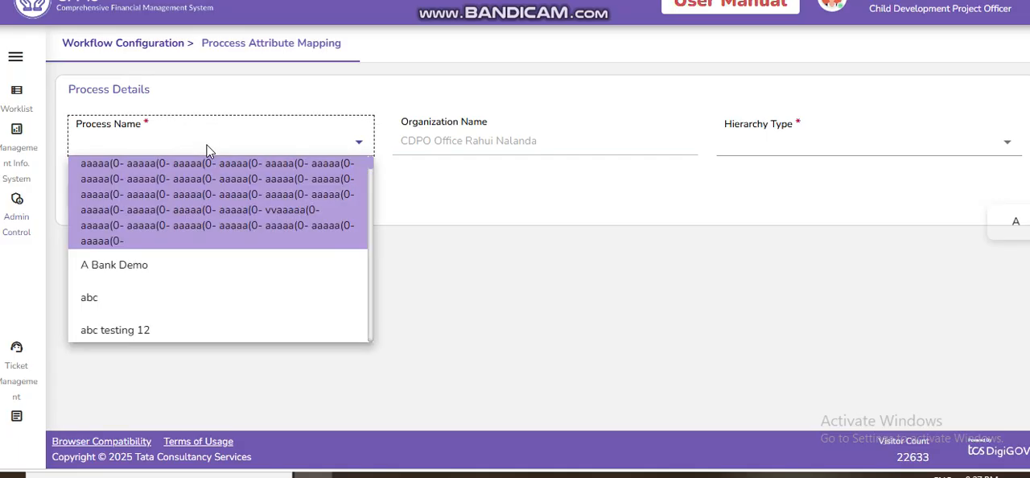
{"action": "scroll", "coordinate": [208, 279], "scroll_direction": "down", "scroll_amount": 5}
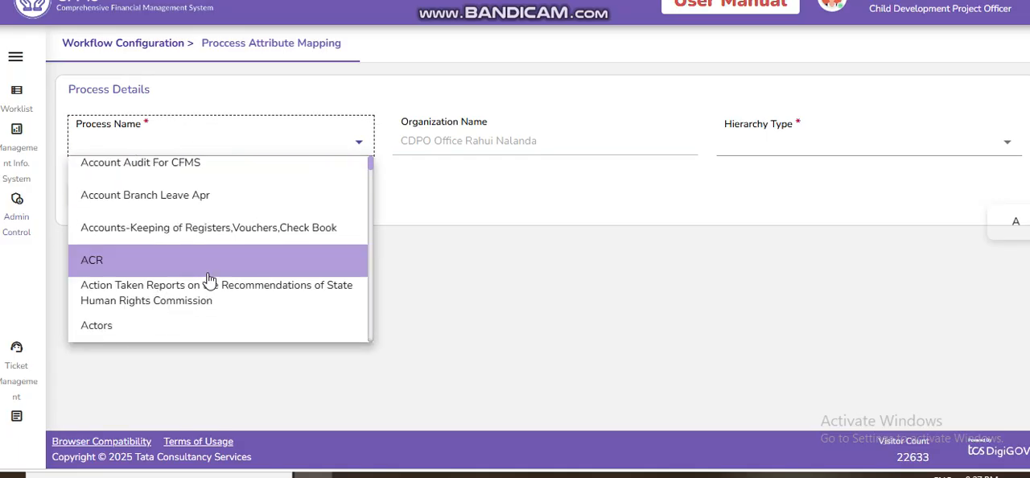
{"action": "scroll", "coordinate": [207, 278], "scroll_direction": "down", "scroll_amount": 3}
{"action": "scroll", "coordinate": [208, 278], "scroll_direction": "up", "scroll_amount": 5}
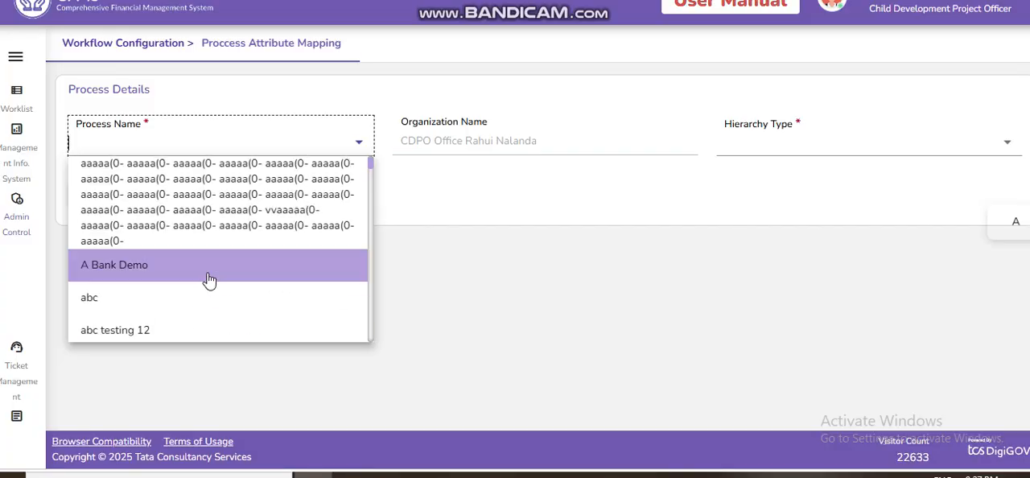
{"action": "type", "text": "supp"}
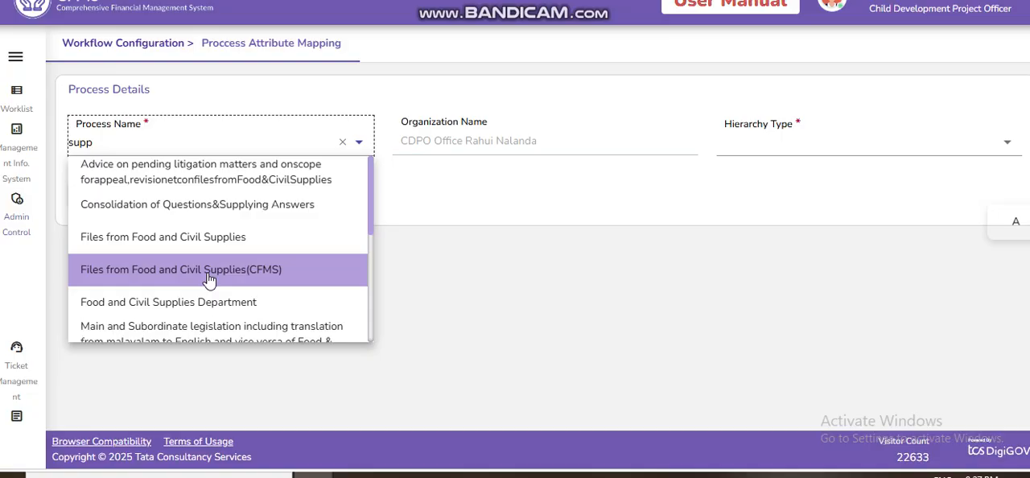
{"action": "type", "text": "or"}
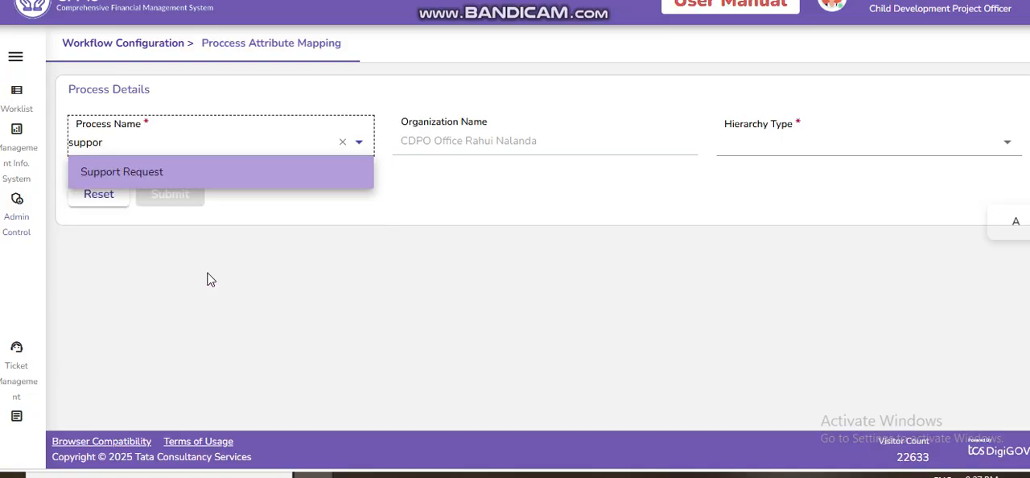
{"action": "left_click", "coordinate": [155, 174]}
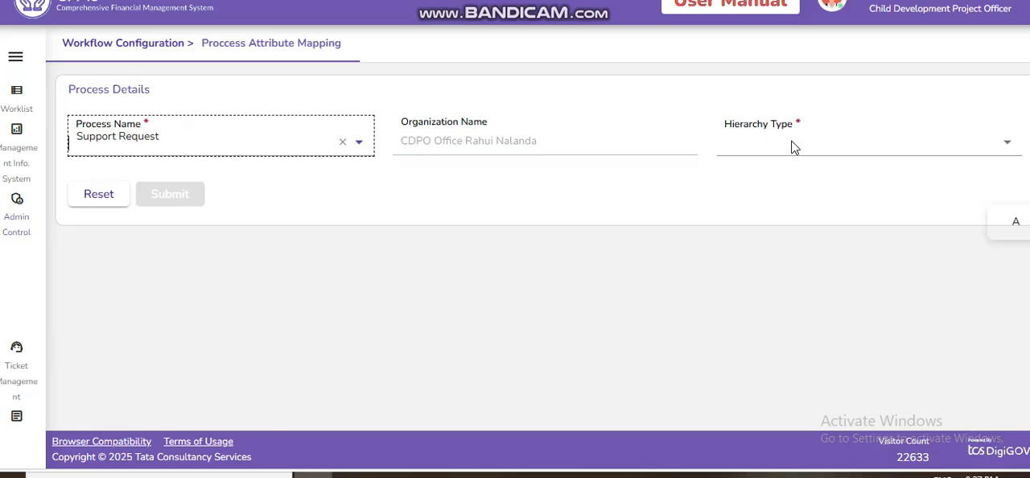
Step: Set the workpath's hierarchy type to Post and submit the process details
{"action": "left_click", "coordinate": [792, 142]}
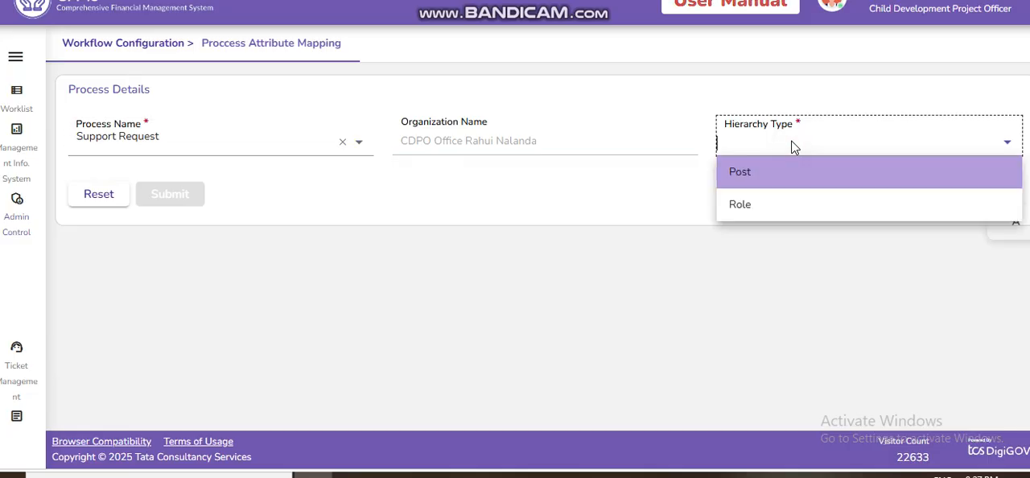
{"action": "left_click", "coordinate": [758, 174]}
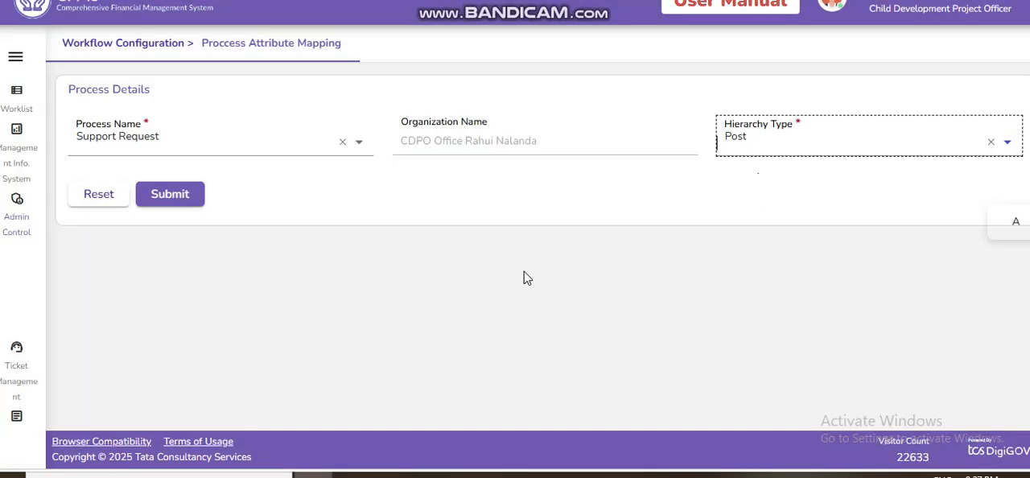
{"action": "left_click", "coordinate": [172, 195]}
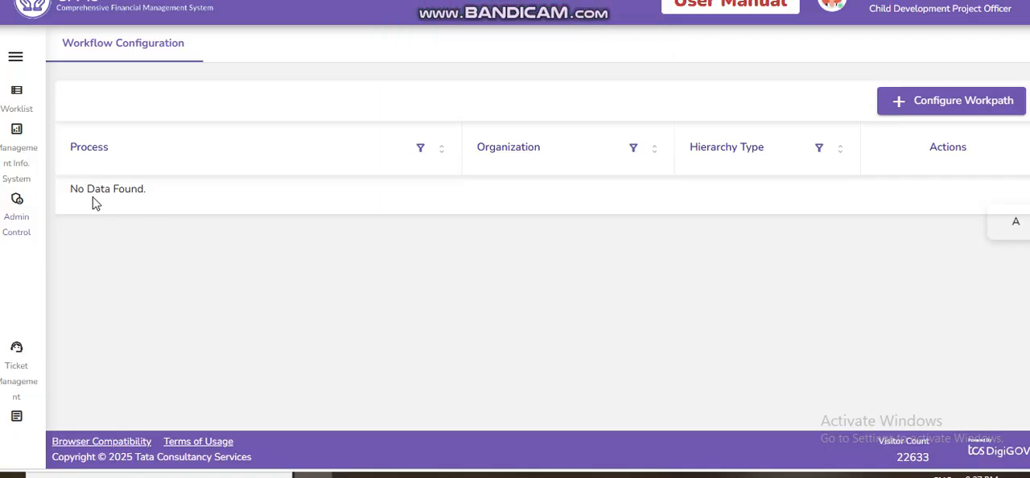
Step: Reload Workflow Configuration from the home page and open the Support Request process's hierarchy for editing
{"action": "left_click", "coordinate": [118, 16]}
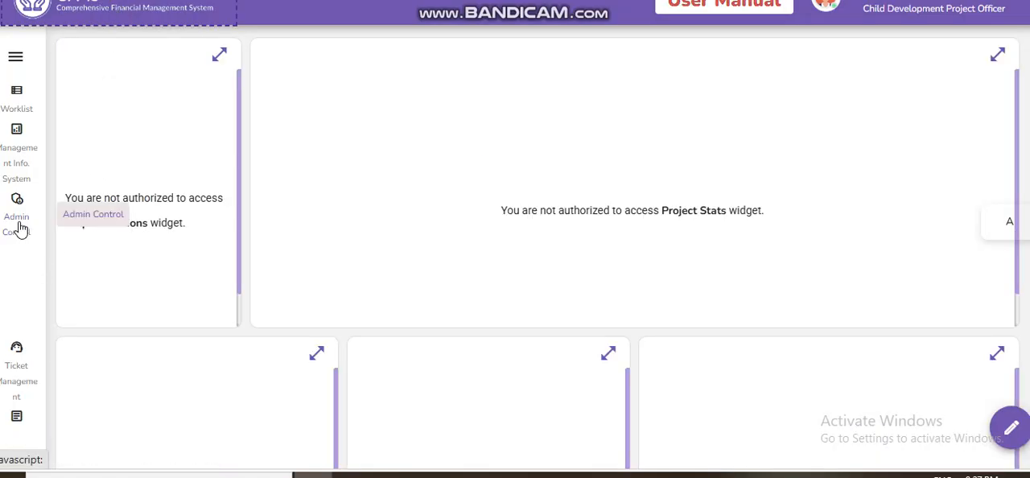
{"action": "left_click", "coordinate": [20, 228]}
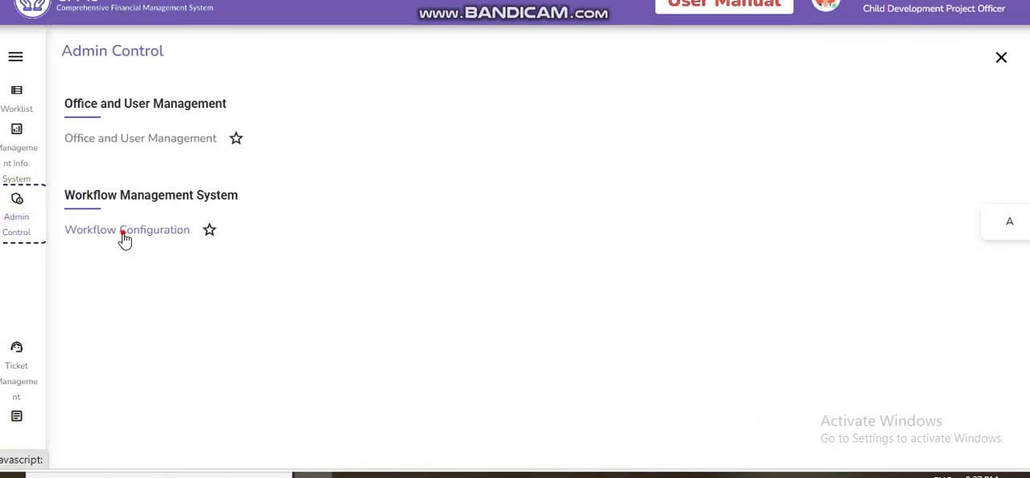
{"action": "left_click", "coordinate": [121, 232]}
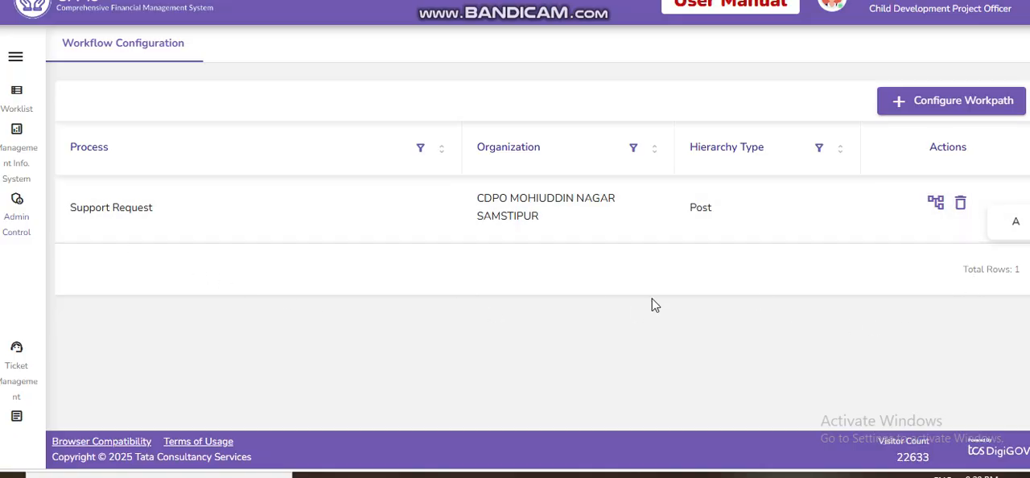
{"action": "left_click", "coordinate": [936, 202]}
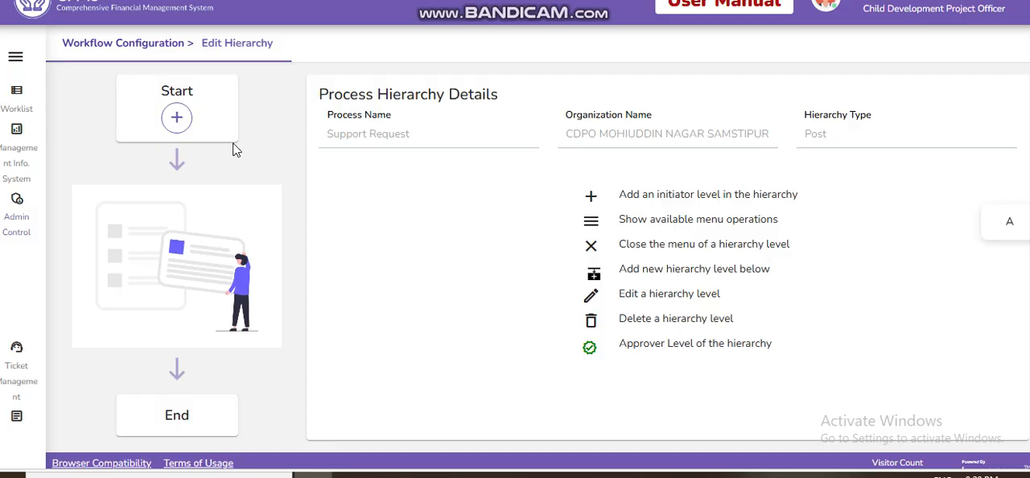
Step: Add an initiator level named 1 to the hierarchy and open the post search for a new row in its post details
{"action": "left_click", "coordinate": [175, 120]}
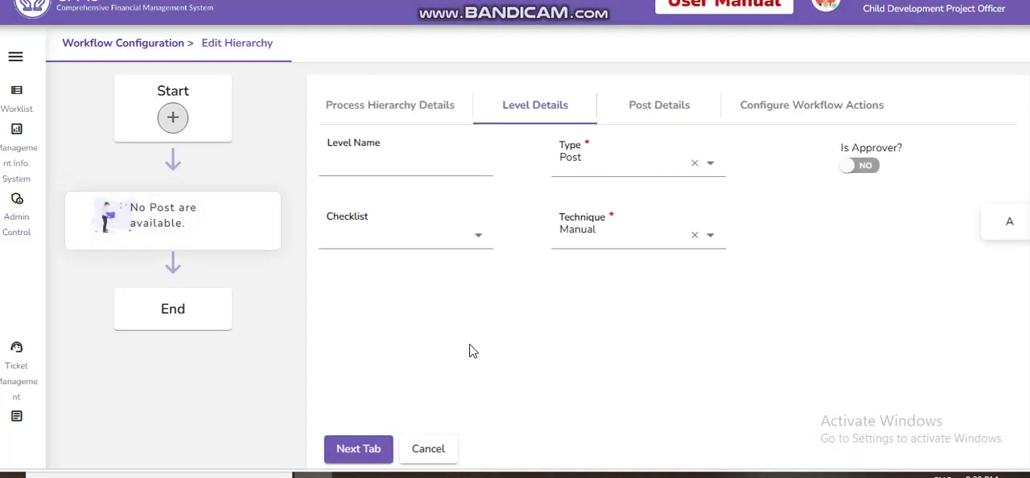
{"action": "left_click", "coordinate": [379, 160]}
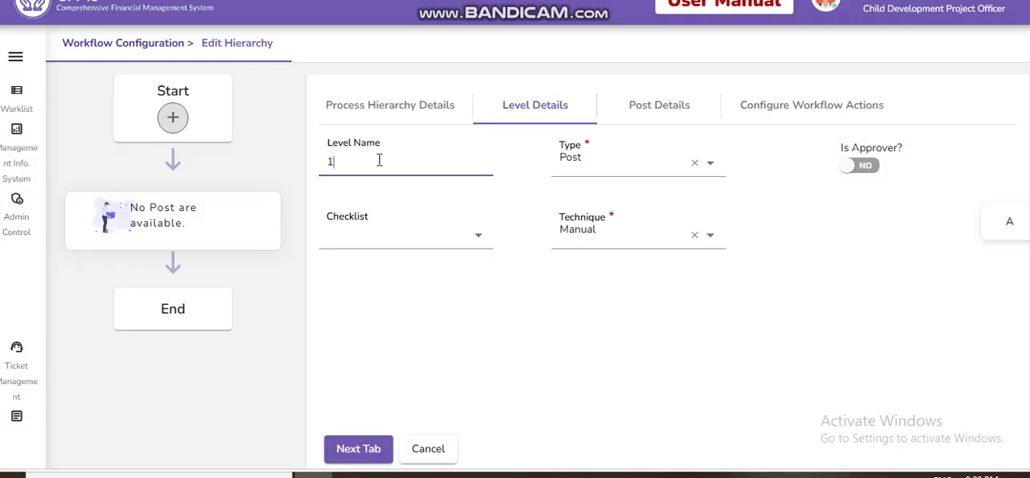
{"action": "left_click", "coordinate": [354, 451]}
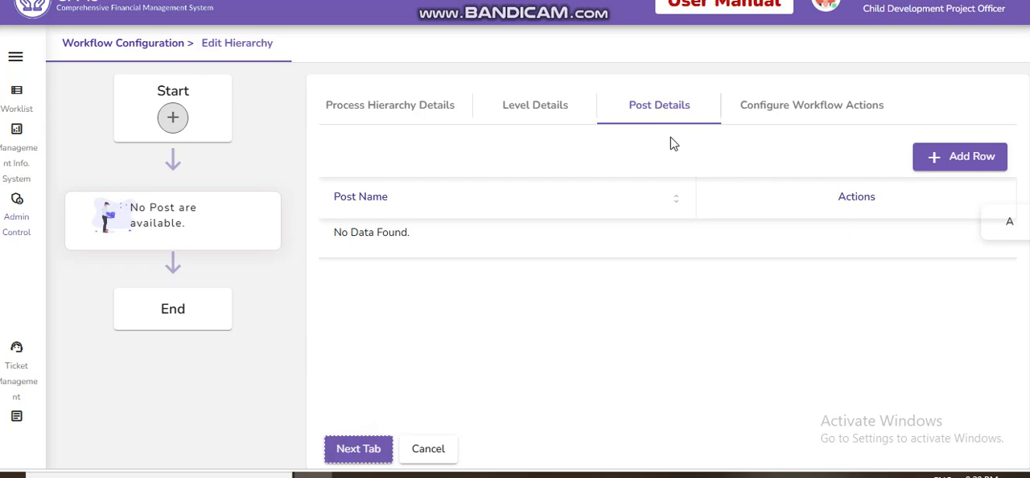
{"action": "left_click", "coordinate": [969, 158]}
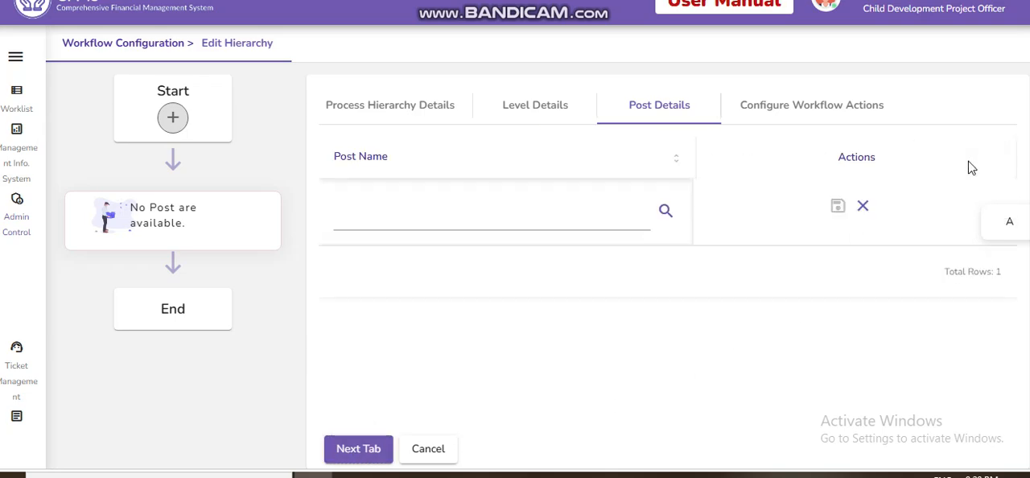
{"action": "left_click", "coordinate": [667, 210]}
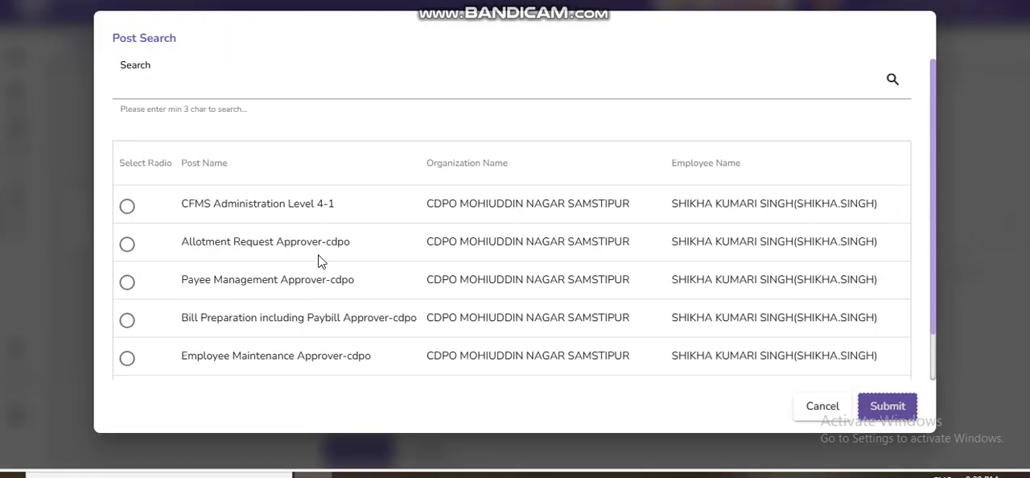
Step: Try to search the posts by an employee's first name, and clear the search text
{"action": "left_click", "coordinate": [201, 87]}
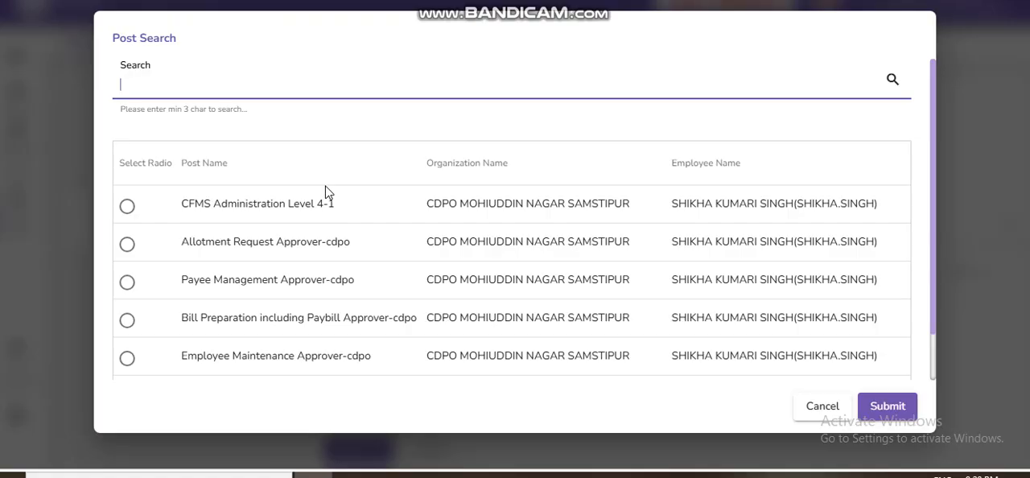
{"action": "type", "text": "manish"}
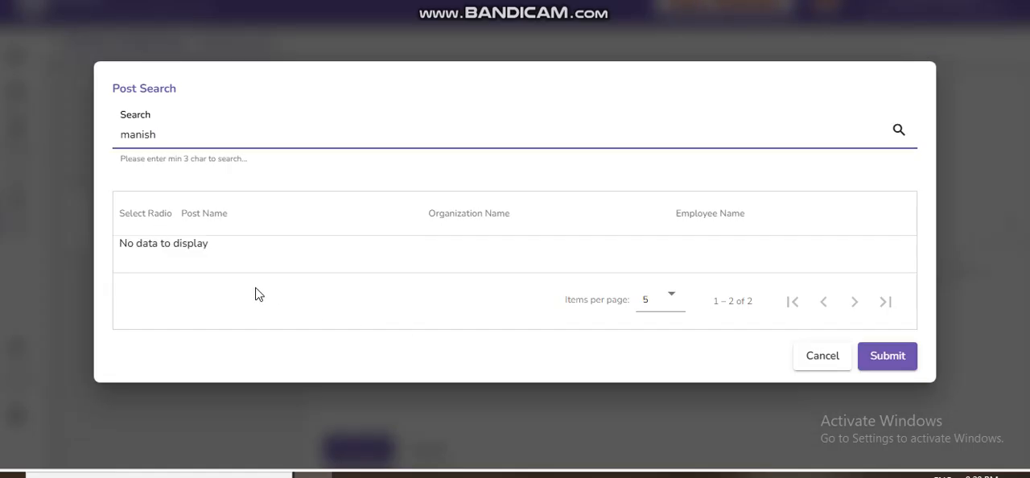
{"action": "key", "text": "BackSpace"}
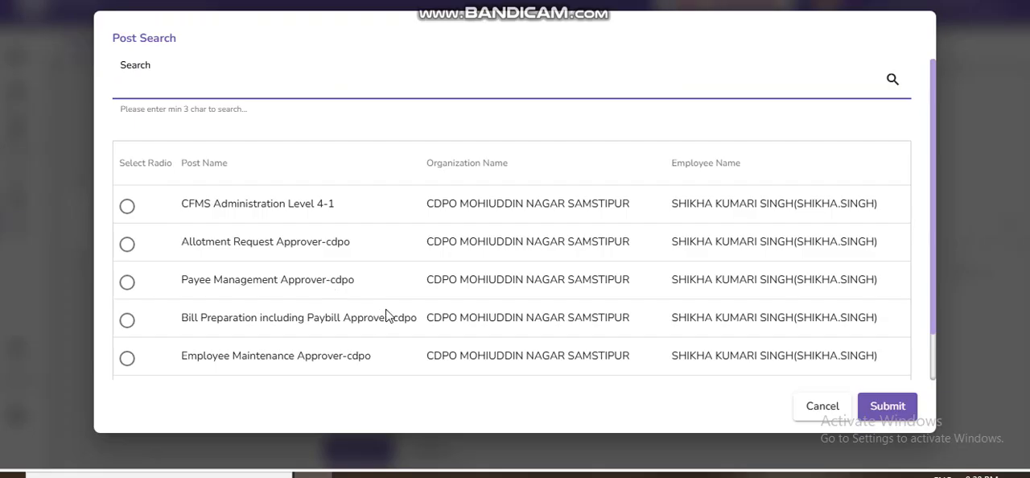
Step: Search the posts for "maker", assign Bill Preparation including Paybill Maker-da to level 1, and create the level
{"action": "scroll", "coordinate": [636, 412], "scroll_direction": "down", "scroll_amount": 1}
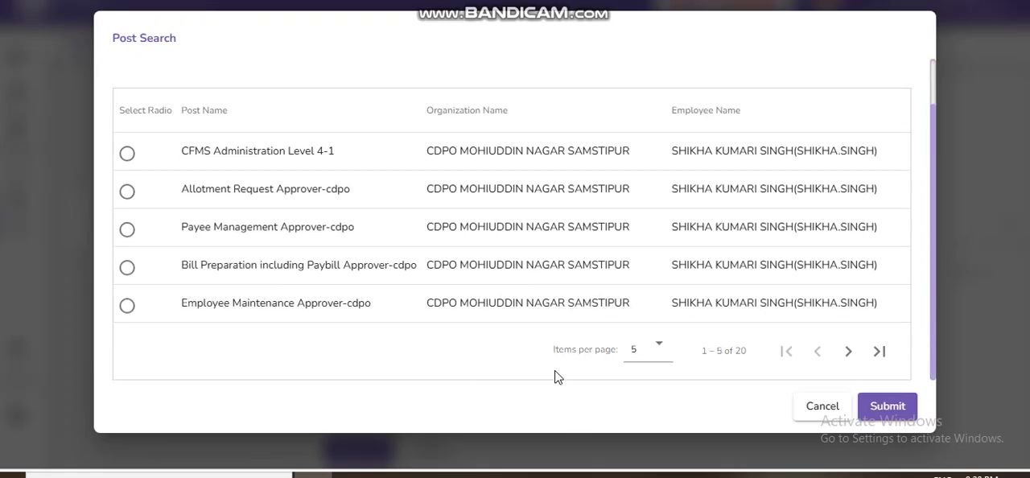
{"action": "scroll", "coordinate": [196, 143], "scroll_direction": "up", "scroll_amount": 1}
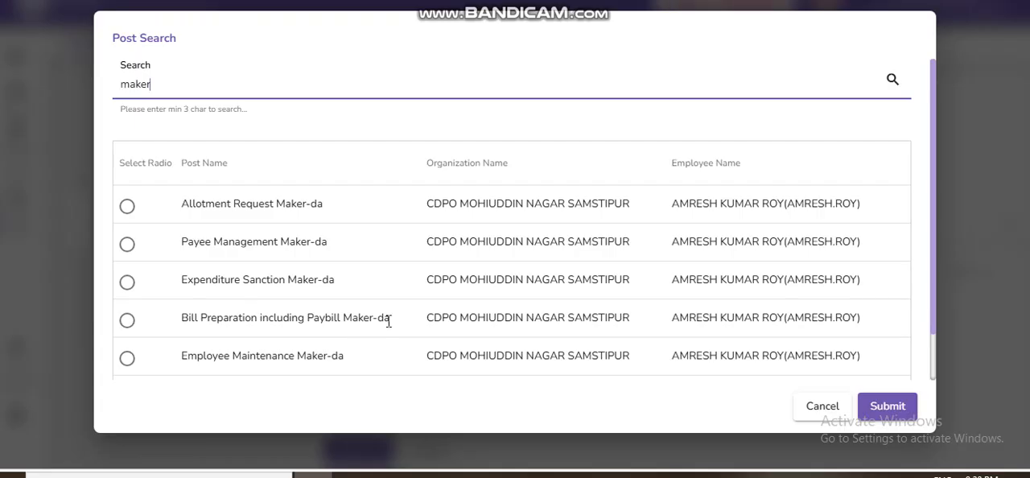
{"action": "left_click", "coordinate": [128, 321]}
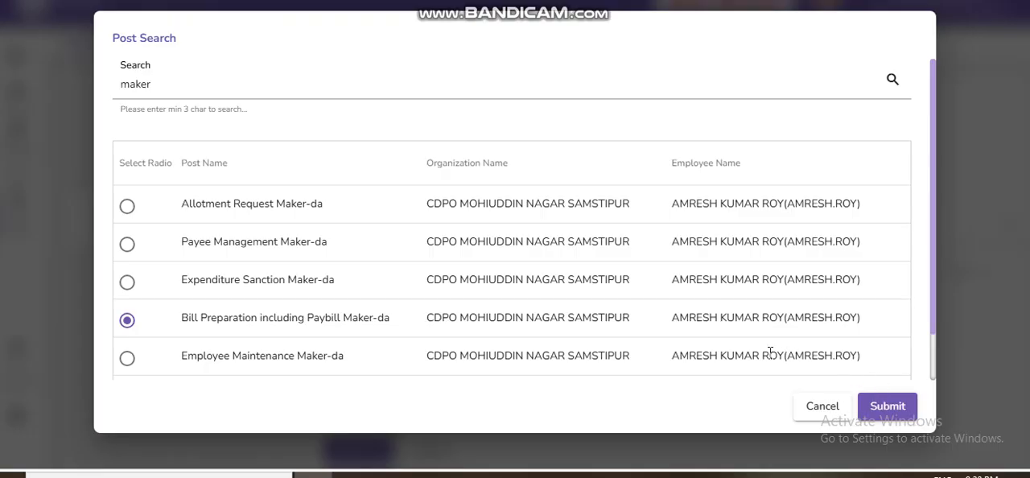
{"action": "scroll", "coordinate": [573, 296], "scroll_direction": "down", "scroll_amount": 1}
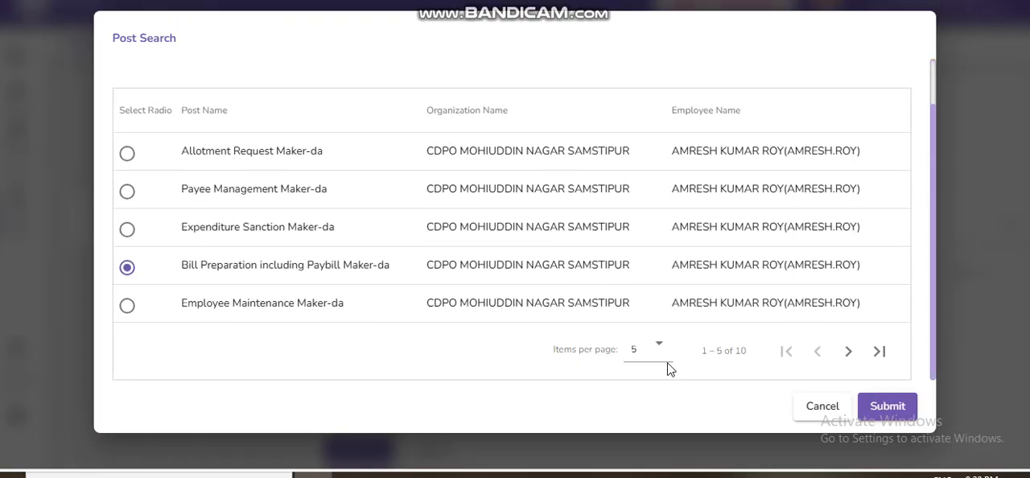
{"action": "left_click", "coordinate": [849, 354]}
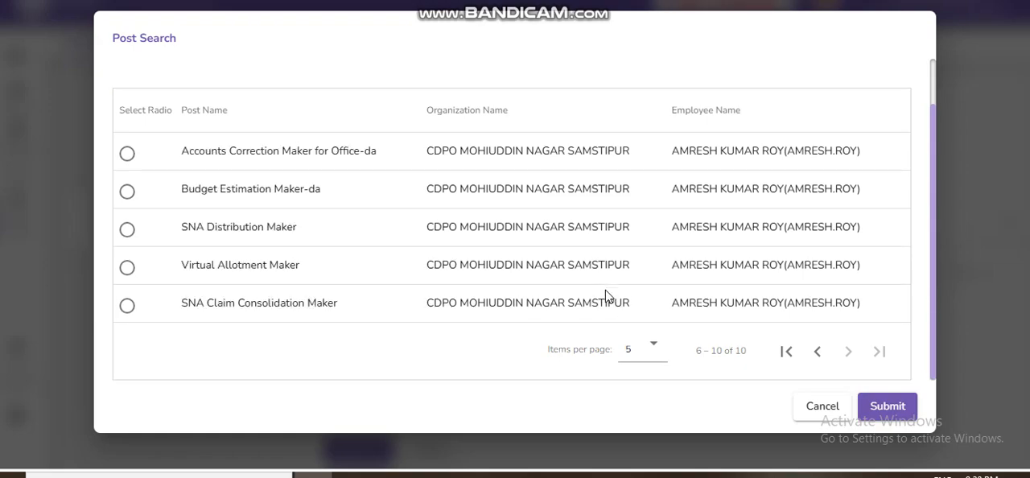
{"action": "left_click", "coordinate": [818, 354]}
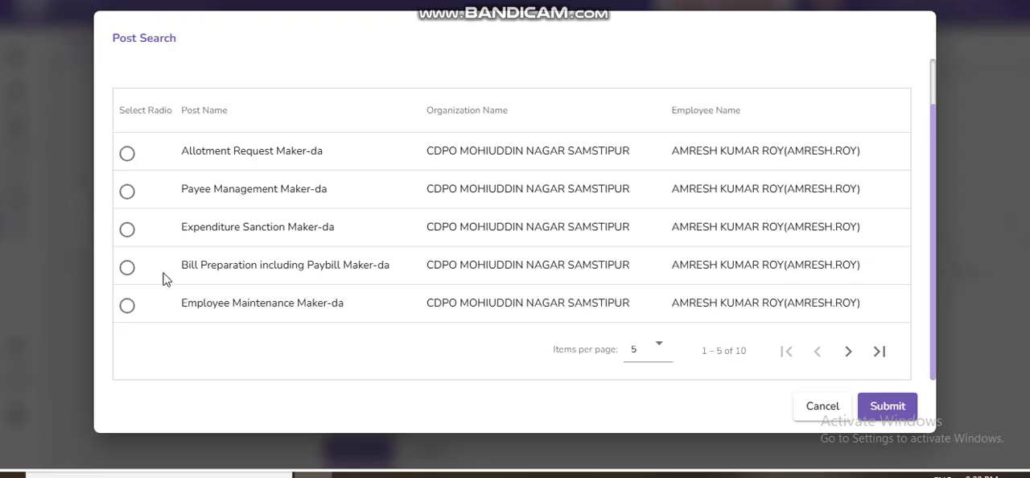
{"action": "left_click", "coordinate": [125, 268]}
{"action": "left_click", "coordinate": [885, 404]}
{"action": "left_click", "coordinate": [838, 214]}
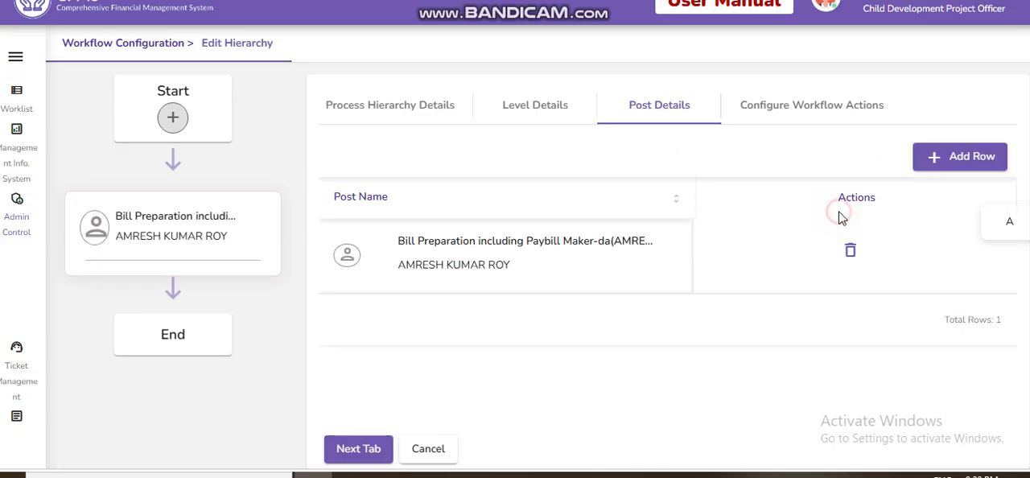
{"action": "left_click", "coordinate": [354, 452]}
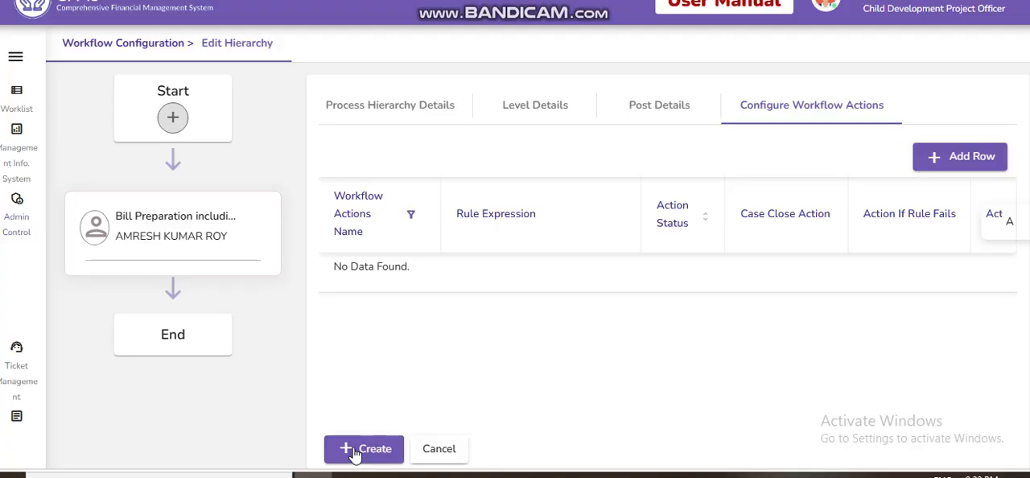
{"action": "left_click", "coordinate": [361, 449]}
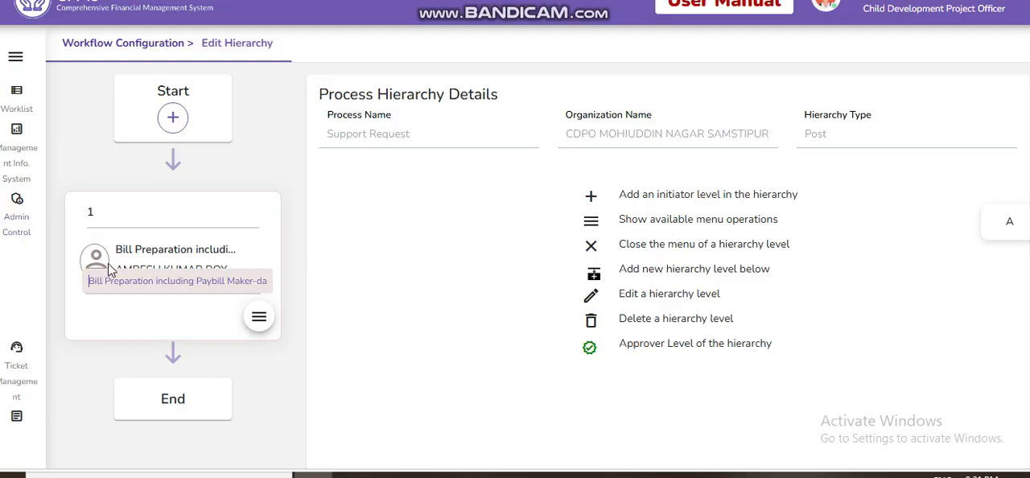
Step: Add a new parallel level beside level 1, name it 2, and continue to its post details
{"action": "left_click", "coordinate": [260, 316]}
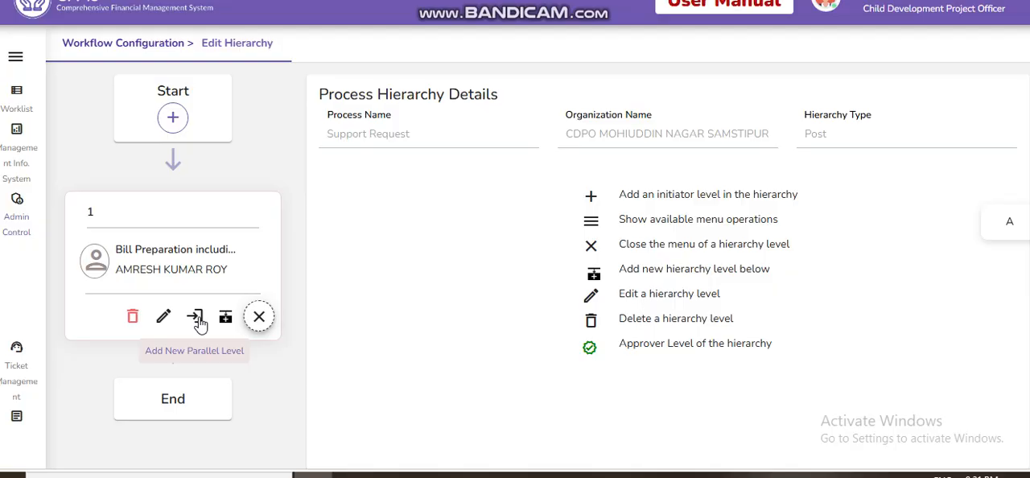
{"action": "left_click", "coordinate": [198, 317]}
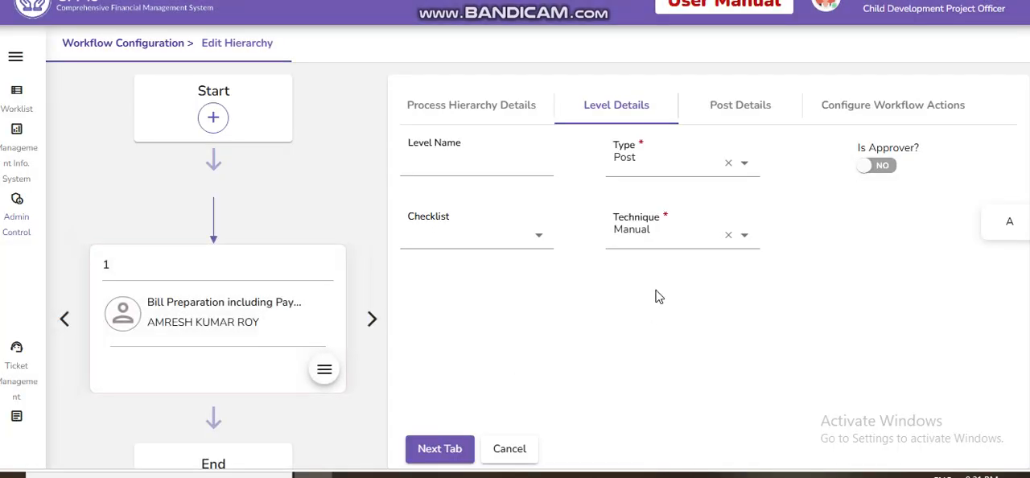
{"action": "left_click", "coordinate": [488, 164]}
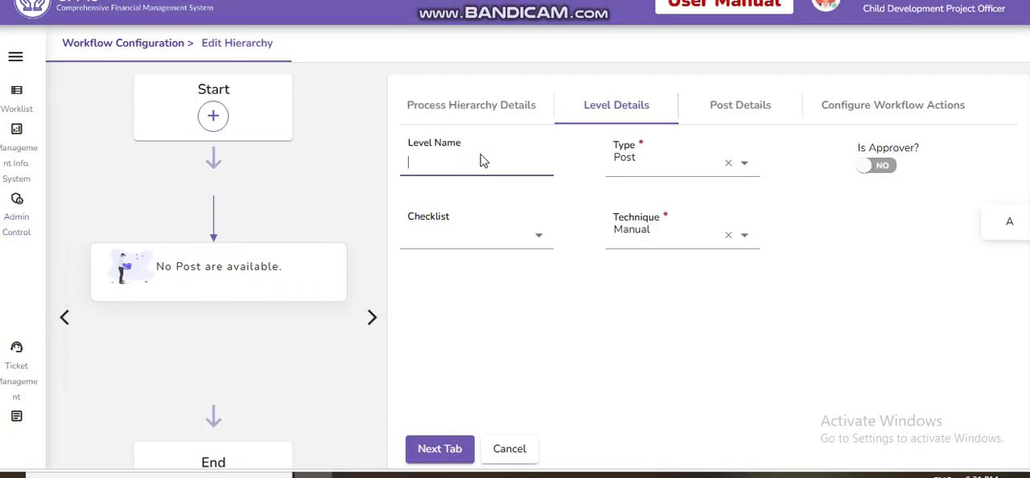
{"action": "left_click", "coordinate": [434, 451]}
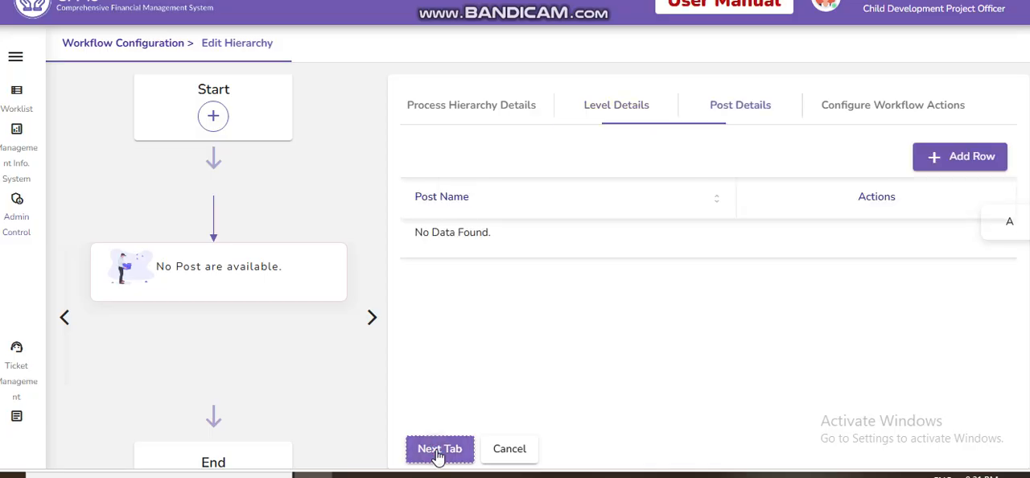
Step: Search the posts for "app", assign Bill Preparation including Paybill Approver-cdpo to level 2, and create the level
{"action": "left_click", "coordinate": [943, 161]}
{"action": "left_click", "coordinate": [705, 212]}
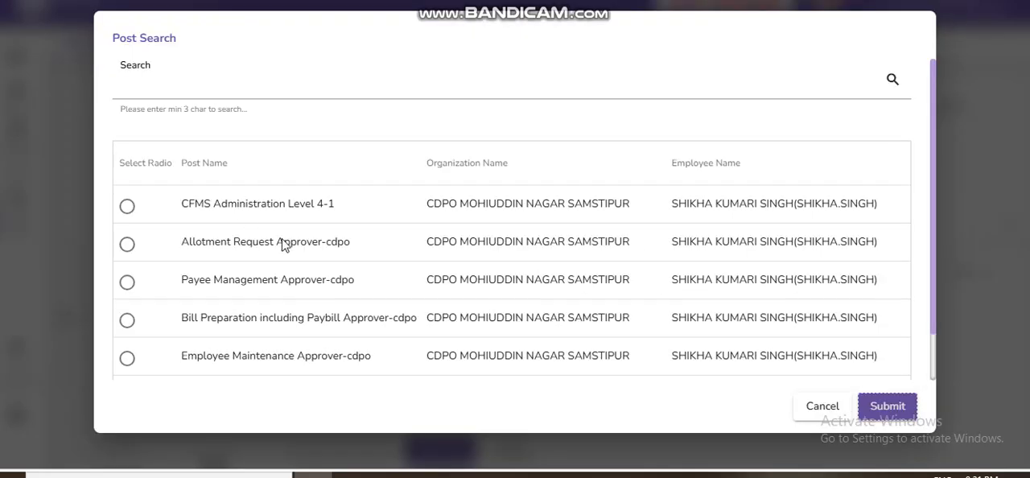
{"action": "left_click", "coordinate": [217, 84]}
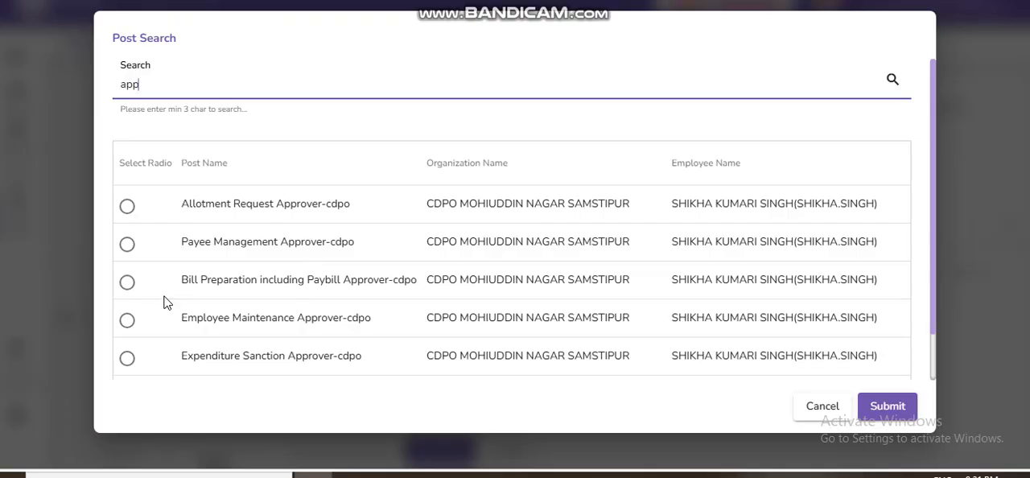
{"action": "left_click", "coordinate": [127, 283]}
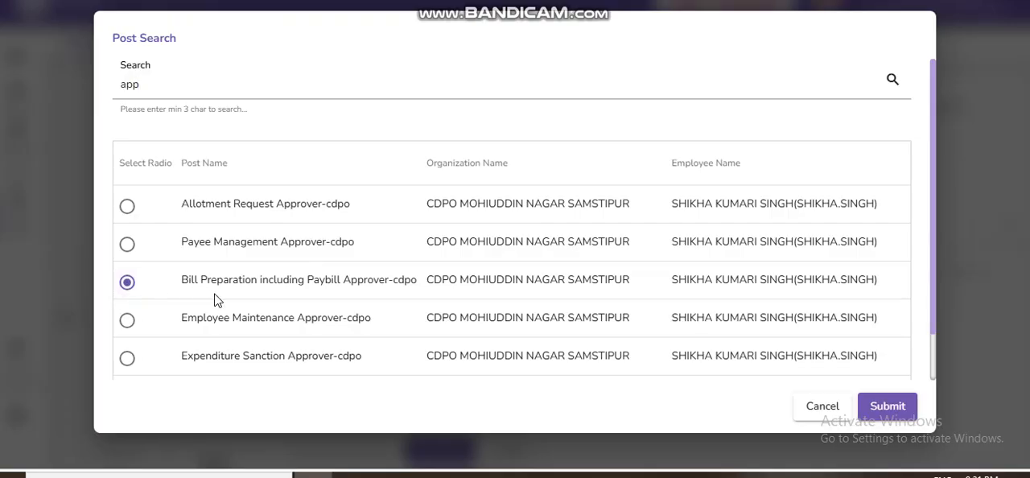
{"action": "left_click", "coordinate": [883, 406]}
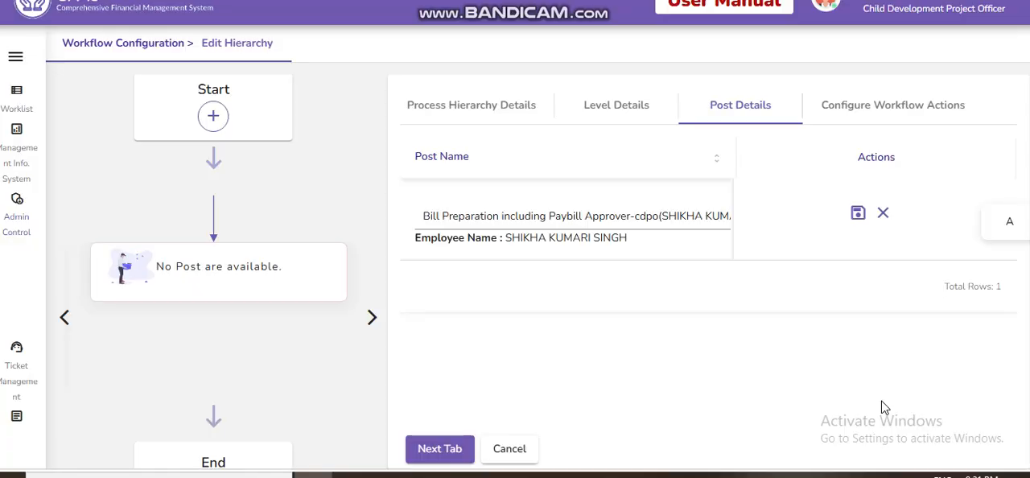
{"action": "left_click", "coordinate": [858, 214]}
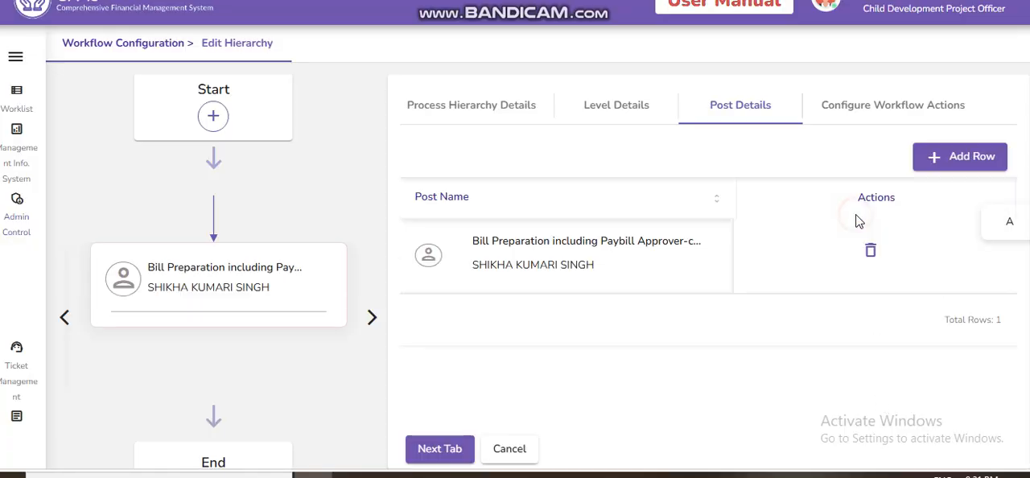
{"action": "left_click", "coordinate": [438, 452]}
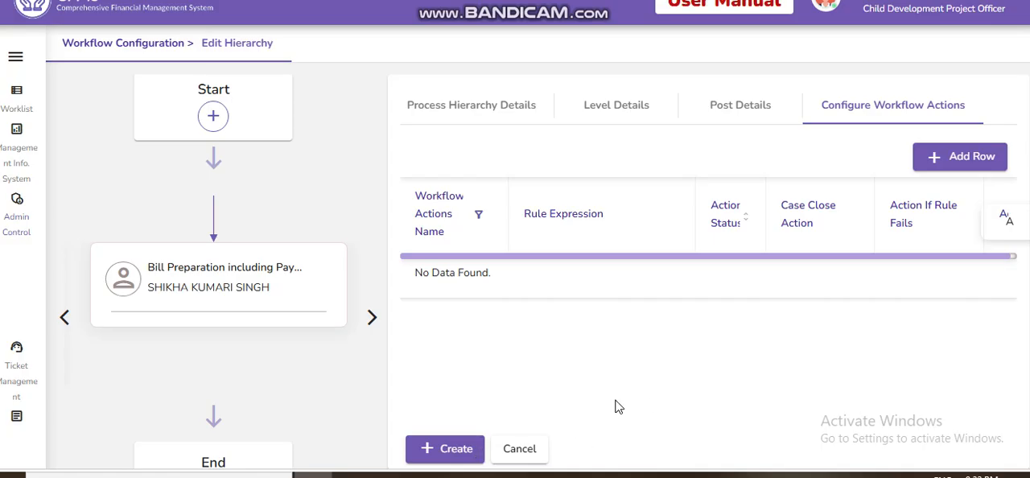
{"action": "left_click", "coordinate": [450, 450]}
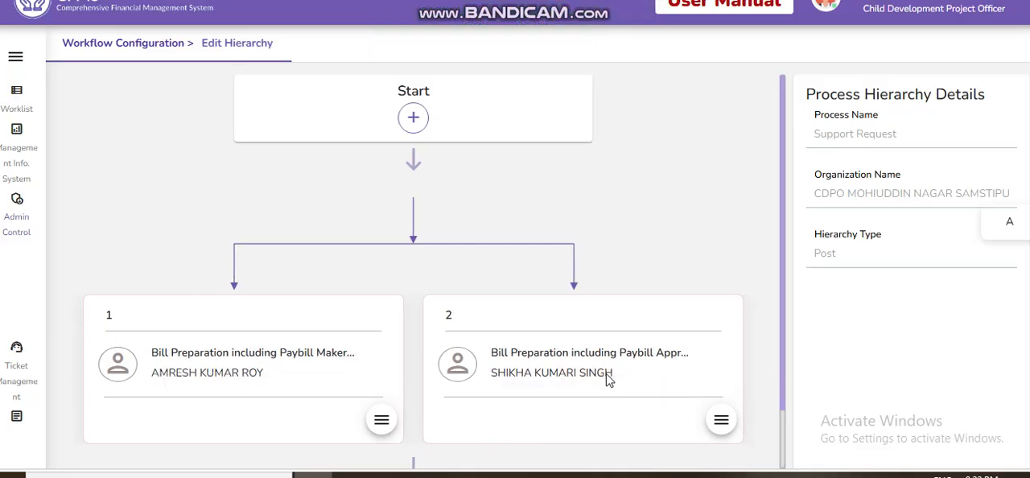
Step: Open a new Ticket Management request and set its module to E-billing > E-billing-eBills
{"action": "left_click", "coordinate": [722, 424]}
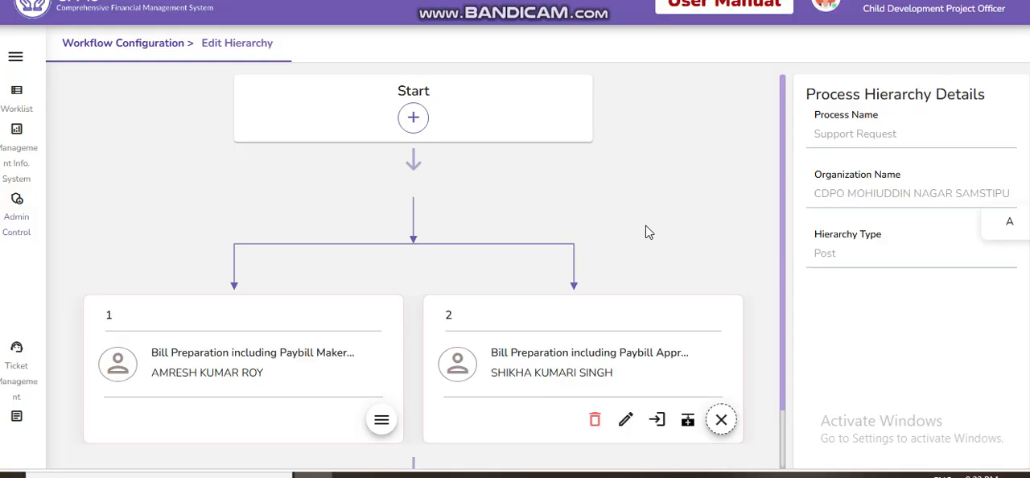
{"action": "left_click", "coordinate": [12, 228]}
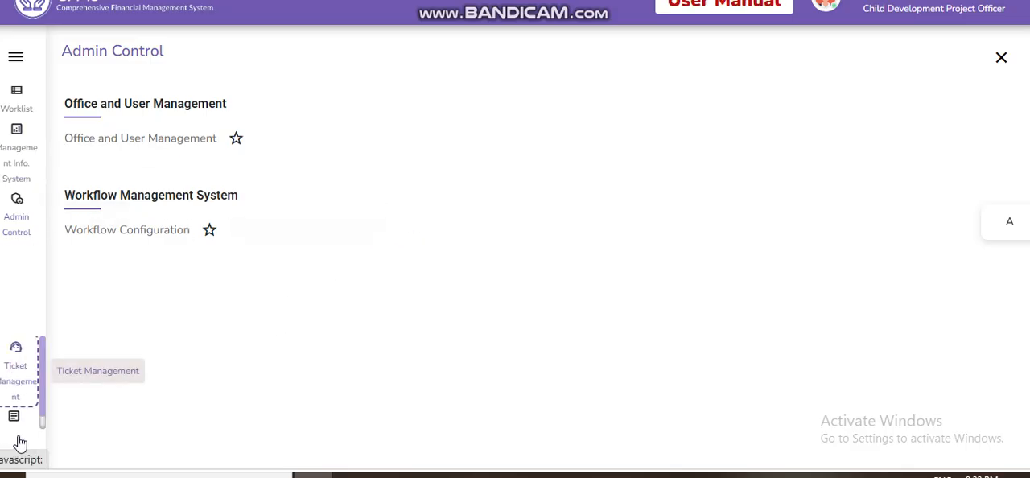
{"action": "left_click", "coordinate": [16, 370]}
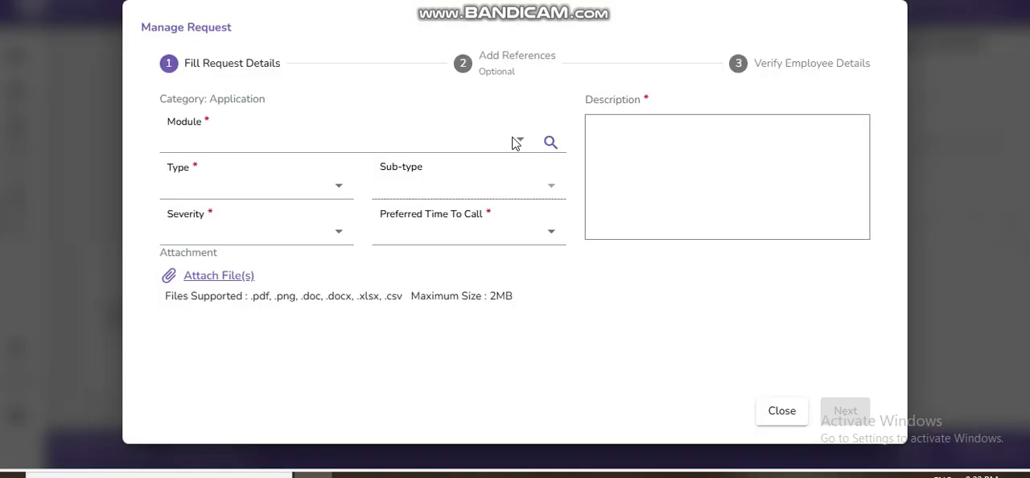
{"action": "left_click", "coordinate": [515, 140]}
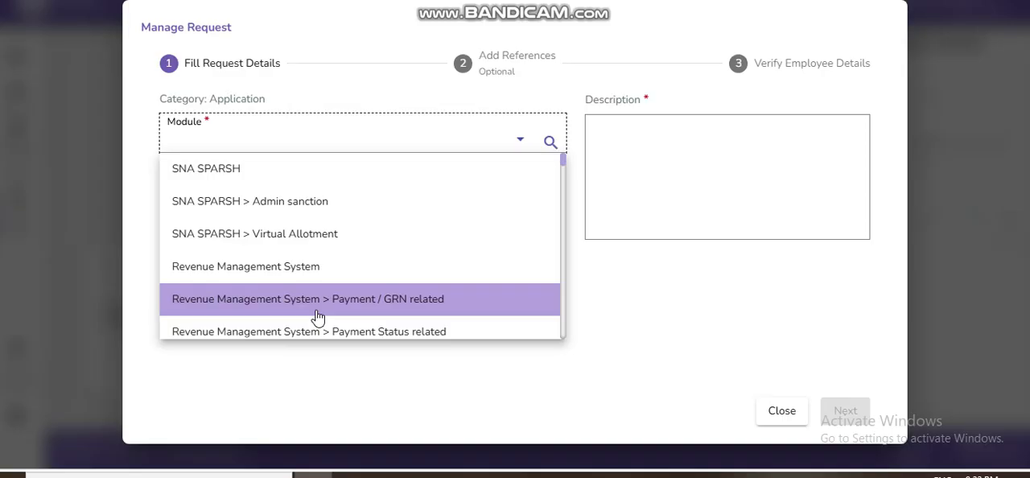
{"action": "type", "text": "e"}
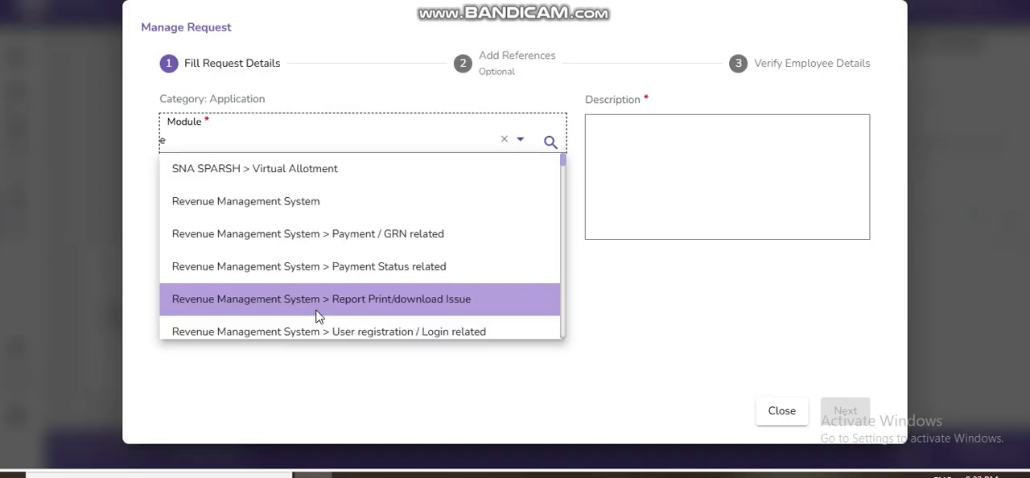
{"action": "type", "text": "b"}
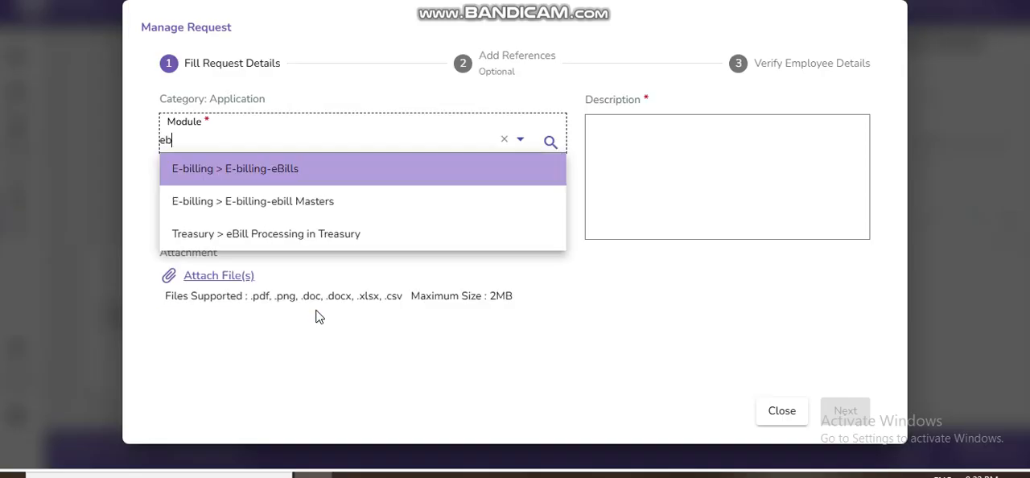
{"action": "left_click", "coordinate": [264, 170]}
Step: Set the request's type to Service Request, sub-type to Enhancement, severity to Medium and preferred call time to 2PM - 4PM
{"action": "left_click", "coordinate": [255, 188]}
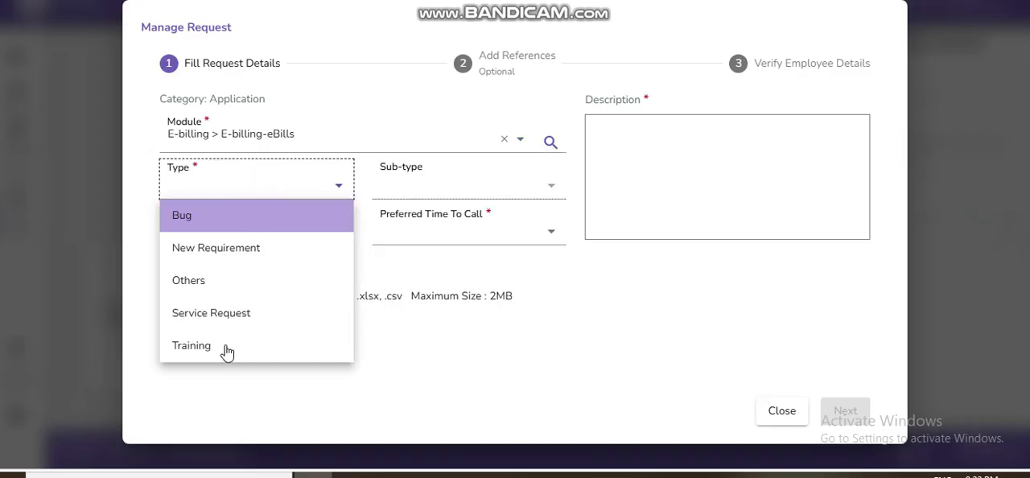
{"action": "left_click", "coordinate": [226, 314]}
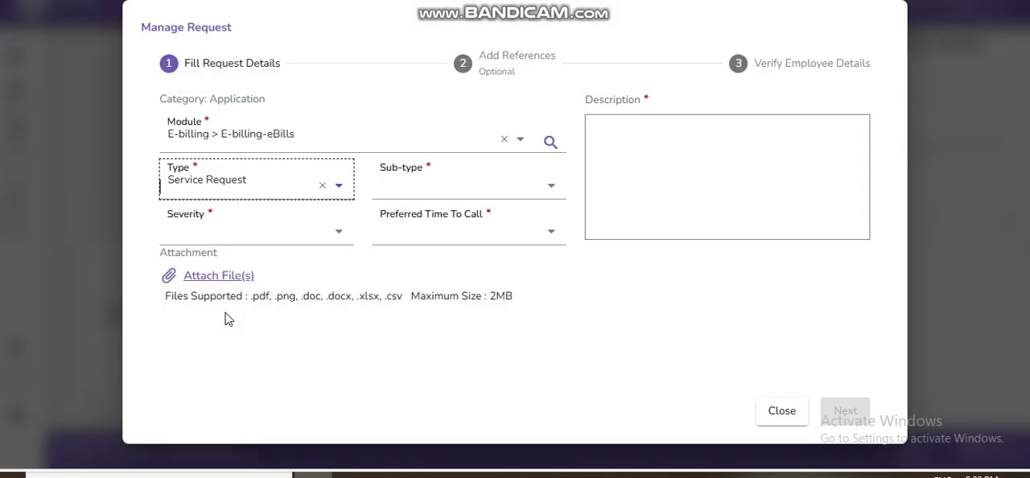
{"action": "left_click", "coordinate": [449, 185]}
{"action": "left_click", "coordinate": [422, 289]}
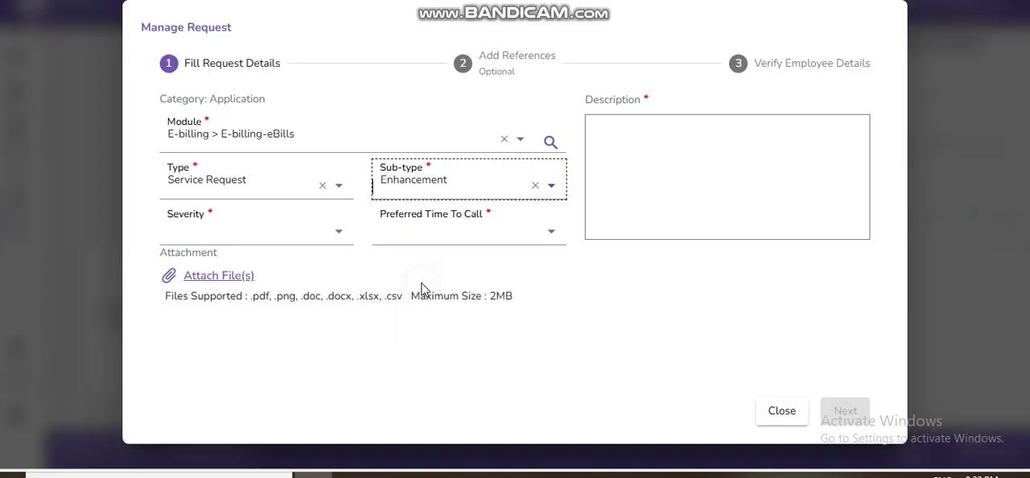
{"action": "left_click", "coordinate": [290, 232]}
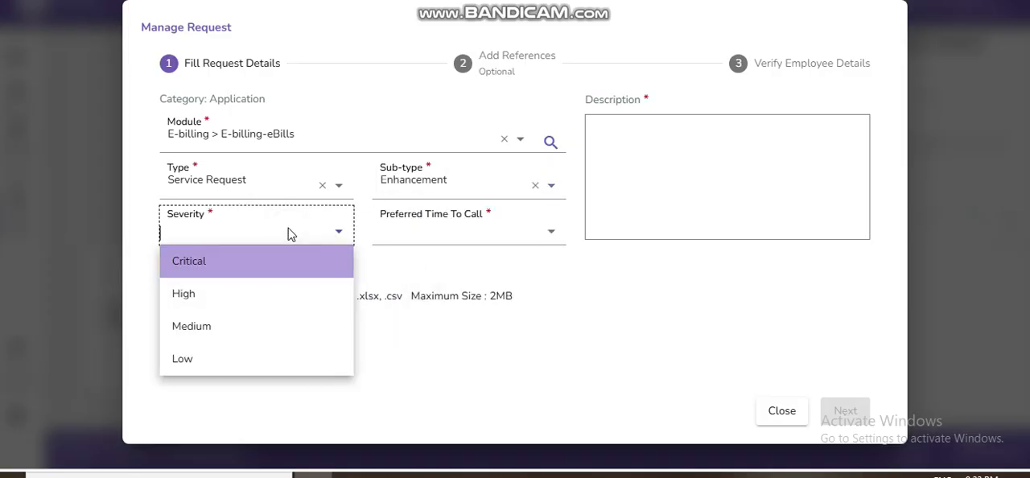
{"action": "left_click", "coordinate": [199, 326]}
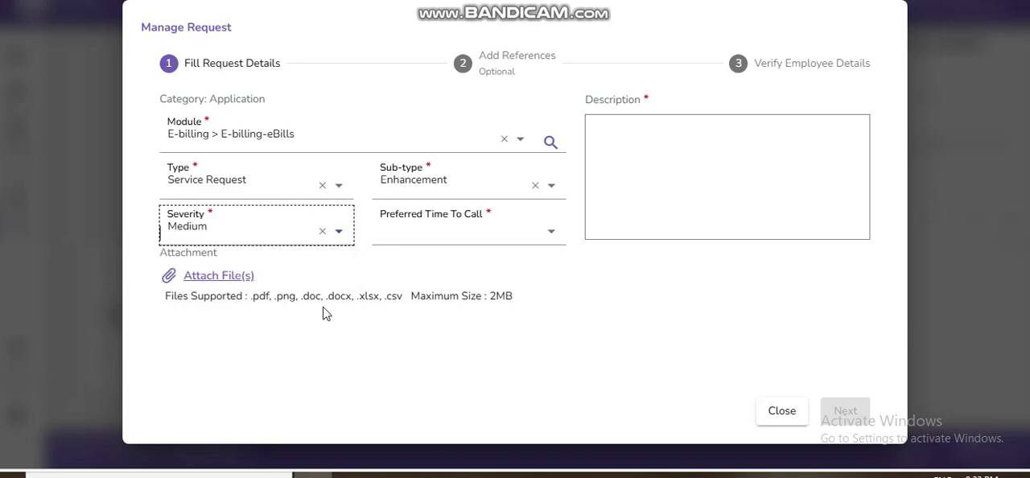
{"action": "left_click", "coordinate": [507, 238]}
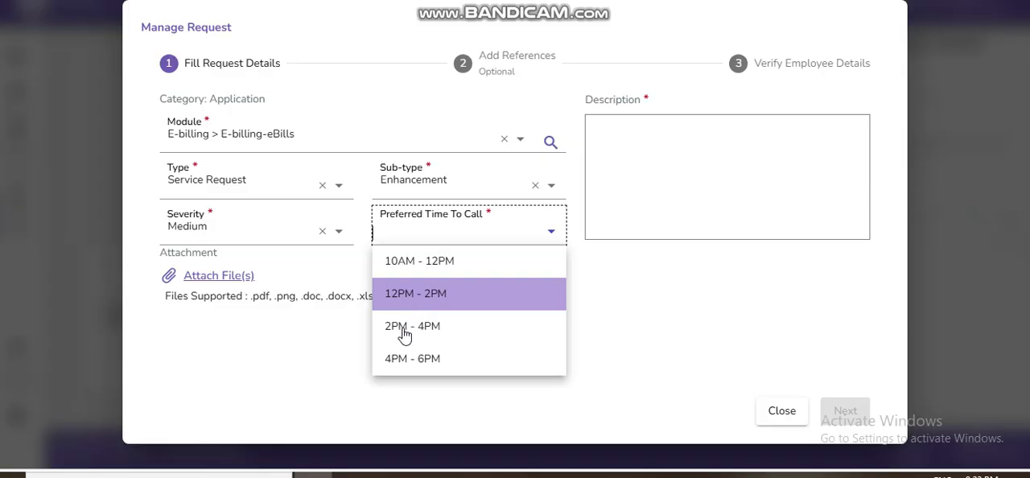
Step: Enter the request description as "test" with "plz kindly resolve" on a second line
{"action": "left_click", "coordinate": [642, 173]}
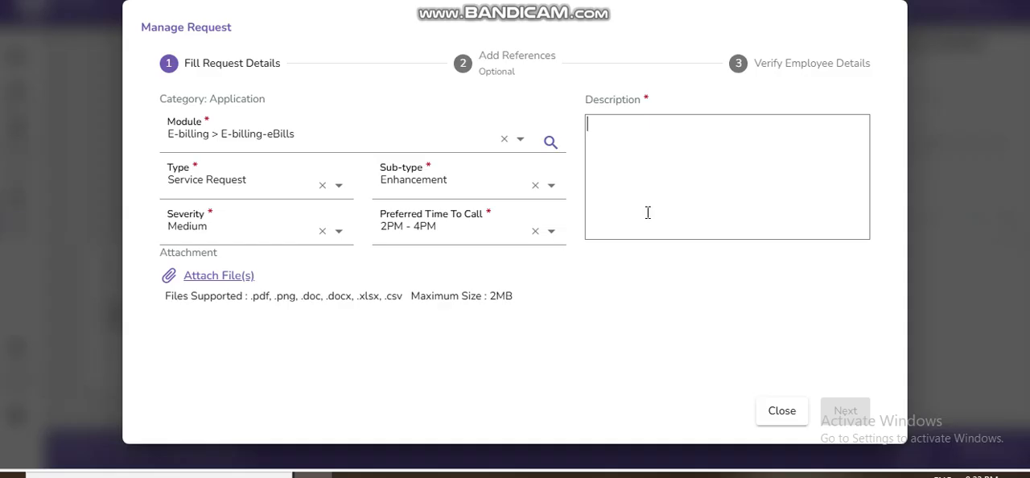
{"action": "type", "text": "test"}
{"action": "key", "text": "Return"}
{"action": "type", "text": "plz "}
{"action": "type", "text": "kindly"}
{"action": "type", "text": " reosov"}
{"action": "type", "text": "e"}
{"action": "key", "text": "BackSpace"}
{"action": "key", "text": "BackSpace"}
{"action": "key", "text": "BackSpace"}
{"action": "key", "text": "BackSpace"}
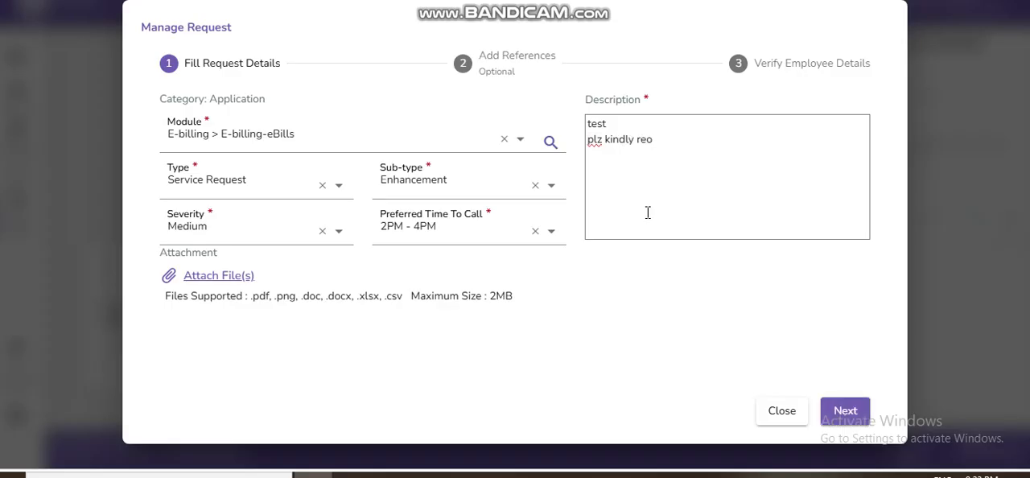
{"action": "type", "text": "solve"}
{"action": "left_click", "coordinate": [658, 139]}
{"action": "left_click", "coordinate": [682, 141]}
{"action": "key", "text": "BackSpace"}
{"action": "key", "text": "BackSpace"}
{"action": "key", "text": "BackSpace"}
{"action": "key", "text": "BackSpace"}
{"action": "key", "text": "BackSpace"}
{"action": "key", "text": "BackSpace"}
{"action": "key", "text": "BackSpace"}
{"action": "key", "text": "BackSpace"}
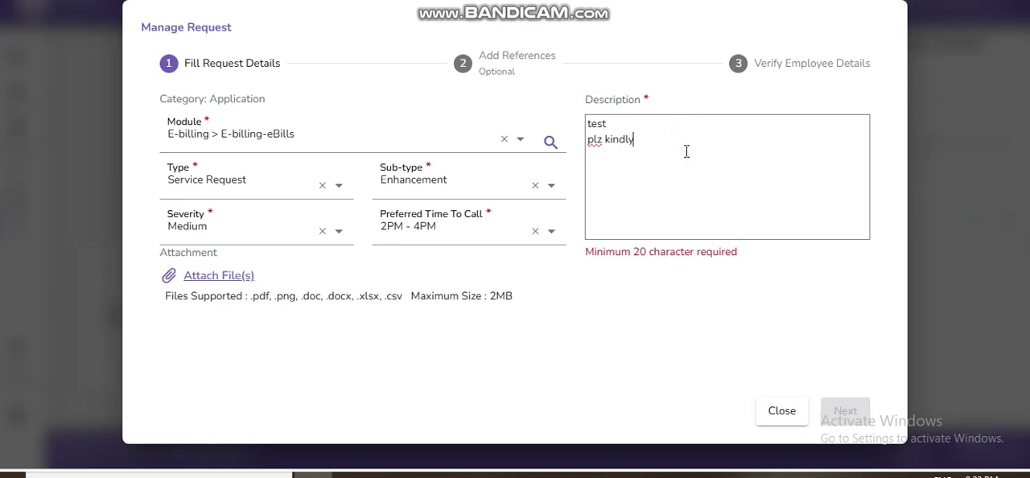
{"action": "type", "text": "reso"}
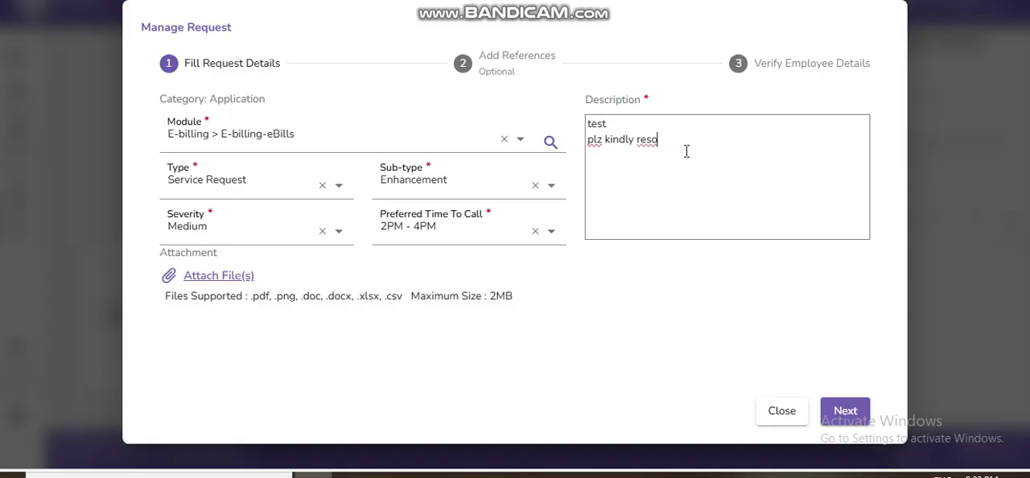
{"action": "type", "text": "lve"}
{"action": "left_click", "coordinate": [688, 191]}
Step: Proceed past the optional references without adding any and replace the employee's contact number with a new phone number
{"action": "left_click", "coordinate": [845, 413]}
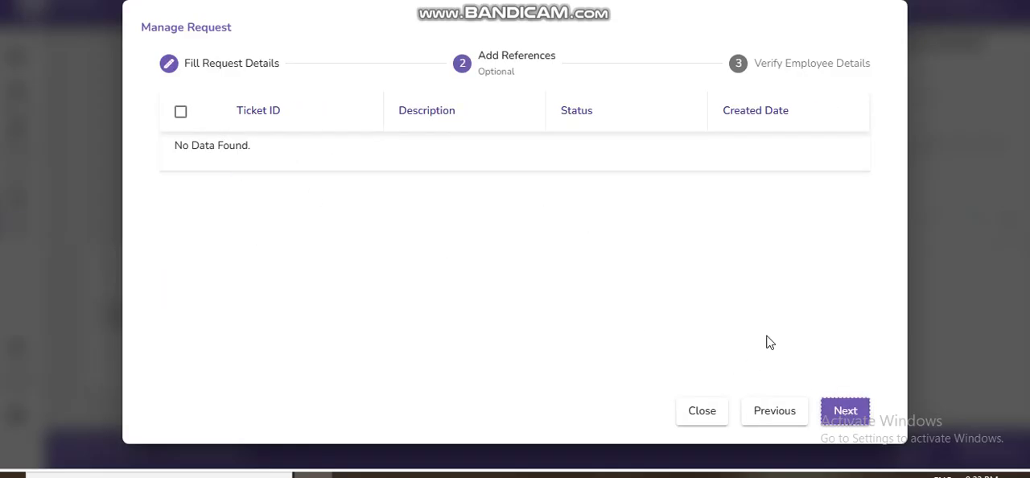
{"action": "left_click", "coordinate": [853, 412]}
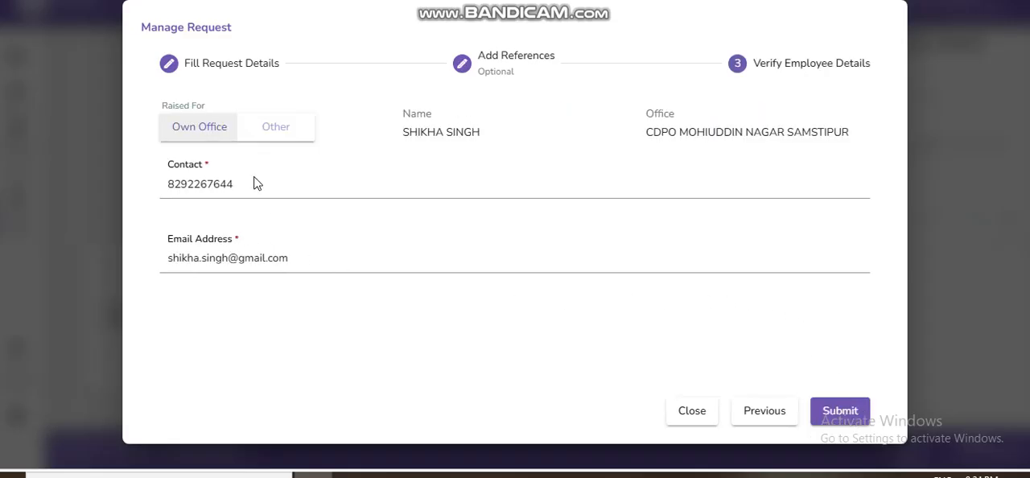
{"action": "left_click_drag", "start_coordinate": [241, 184], "coordinate": [140, 184]}
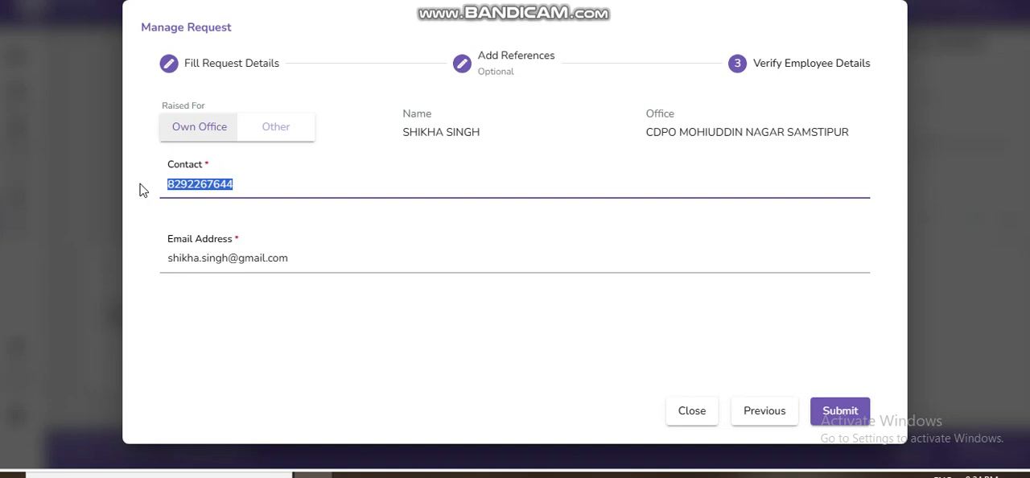
{"action": "type", "text": "95"}
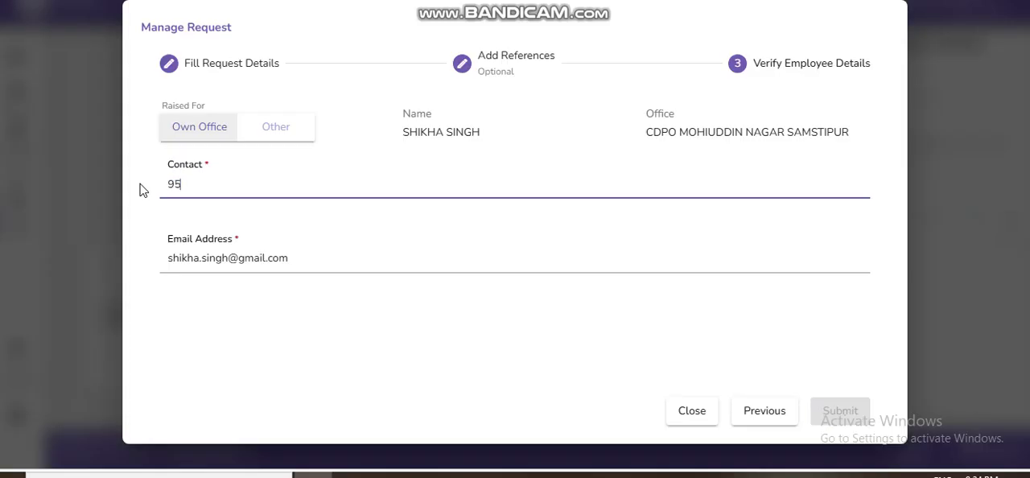
{"action": "type", "text": "34682"}
{"action": "key", "text": "BackSpace"}
{"action": "key", "text": "BackSpace"}
{"action": "key", "text": "BackSpace"}
{"action": "key", "text": "BackSpace"}
{"action": "key", "text": "BackSpace"}
{"action": "key", "text": "BackSpace"}
{"action": "key", "text": "BackSpace"}
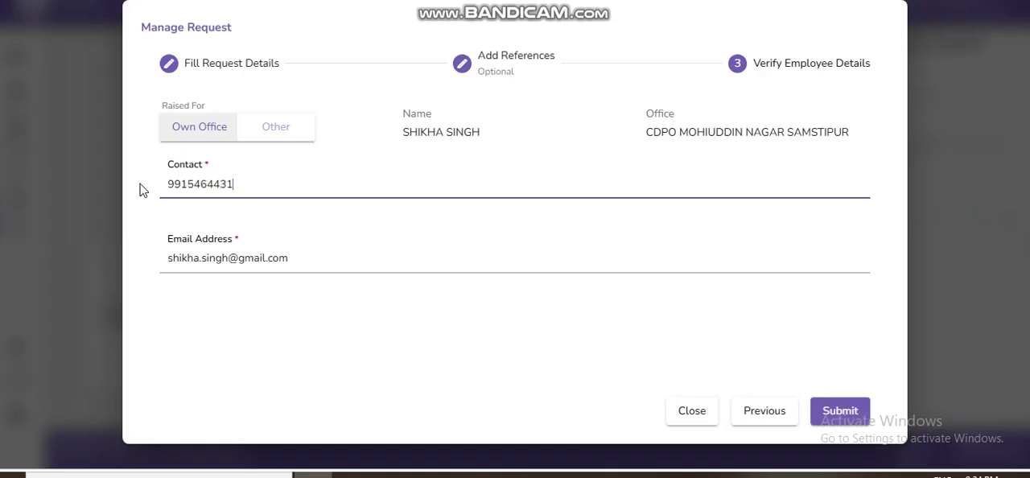
Step: Delete the third and fourth characters of the employee's e-mail address and submit the request
{"action": "left_click", "coordinate": [333, 254]}
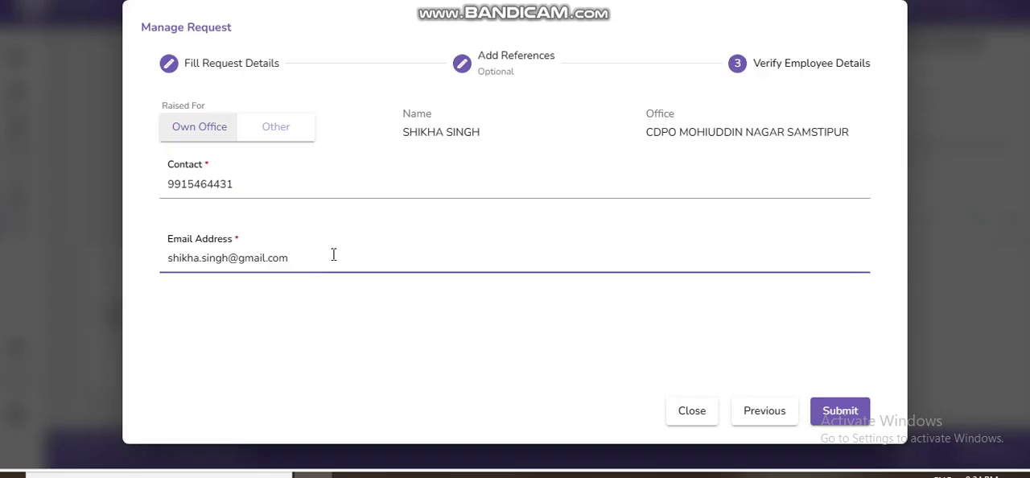
{"action": "left_click", "coordinate": [190, 259]}
{"action": "key", "text": "BackSpace"}
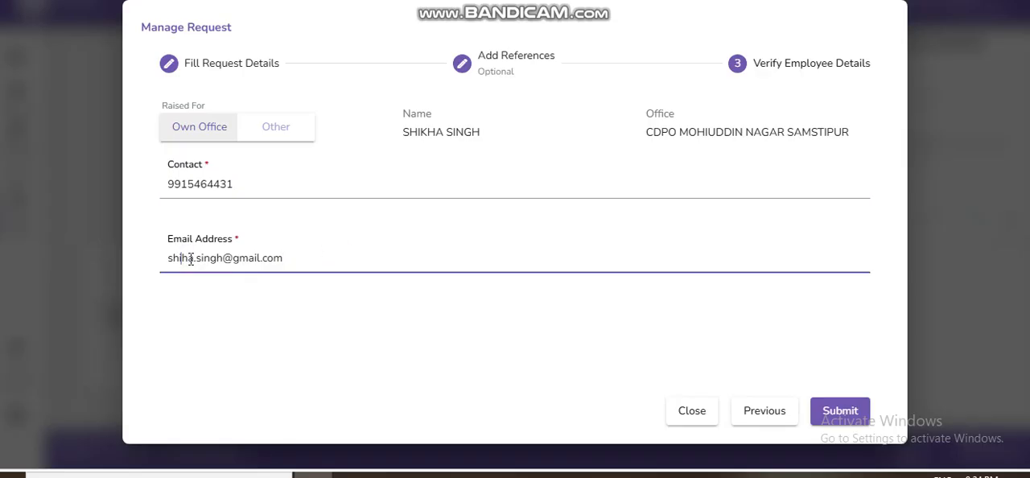
{"action": "key", "text": "BackSpace"}
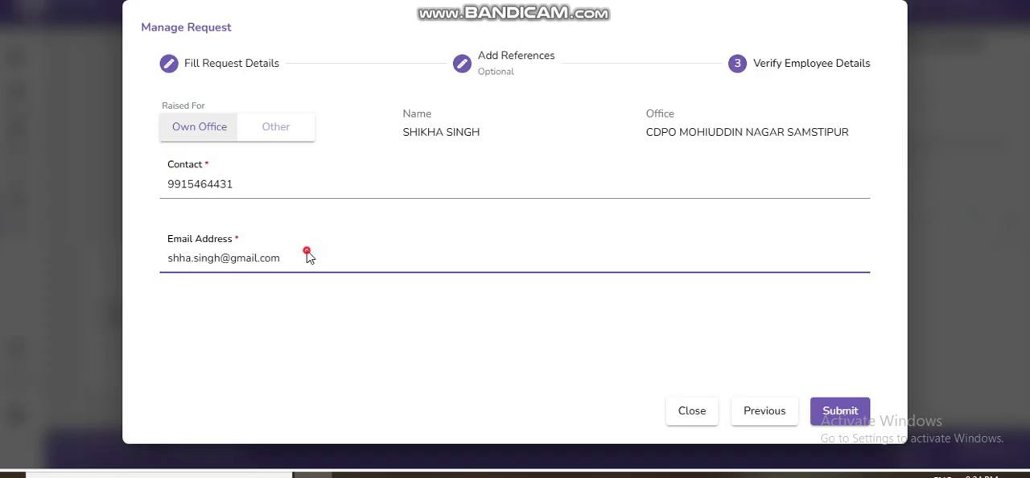
{"action": "left_click", "coordinate": [839, 412]}
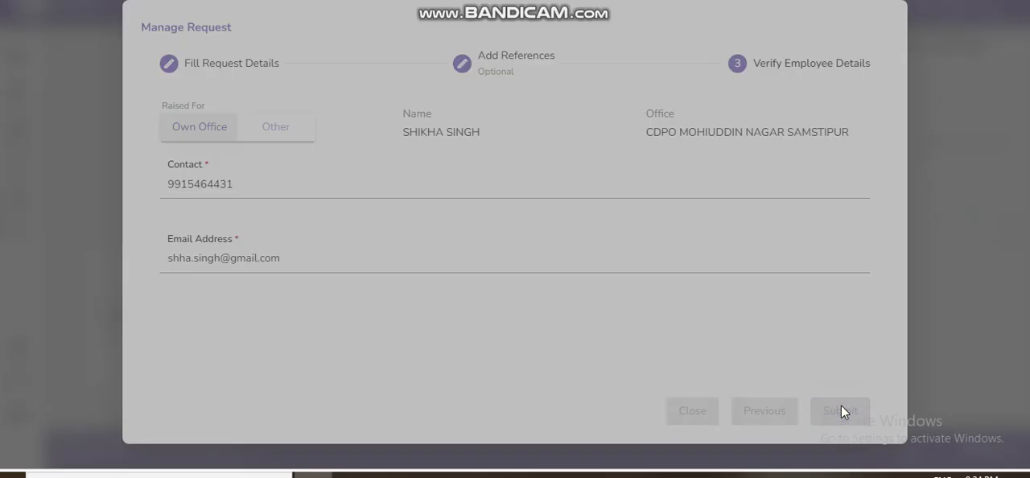